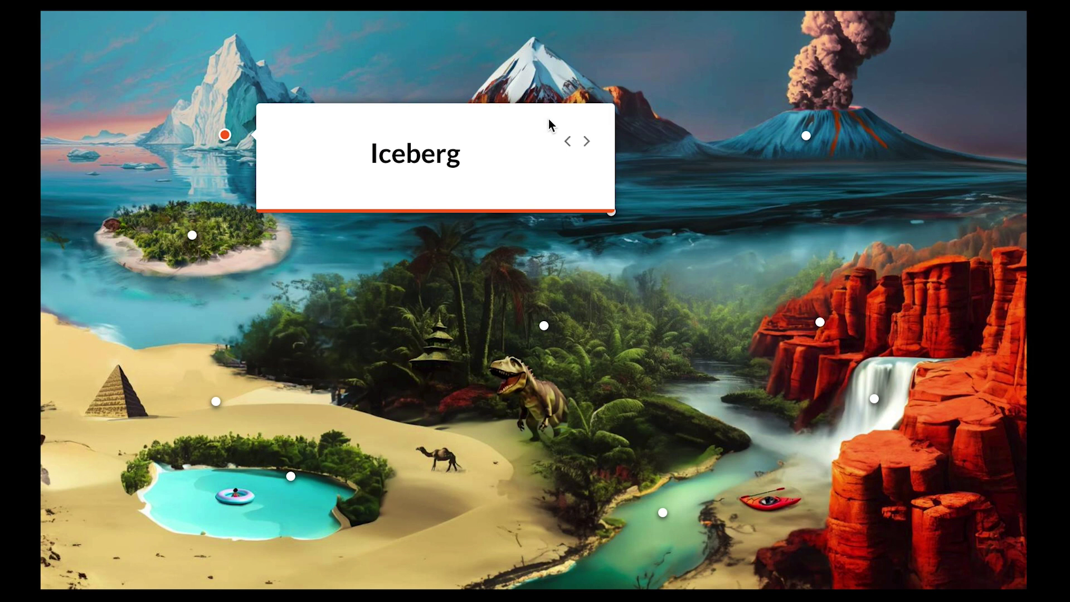
Step: Advance from the Iceberg label panel to the Mountain hotspot
{"action": "left_click", "coordinate": [587, 141]}
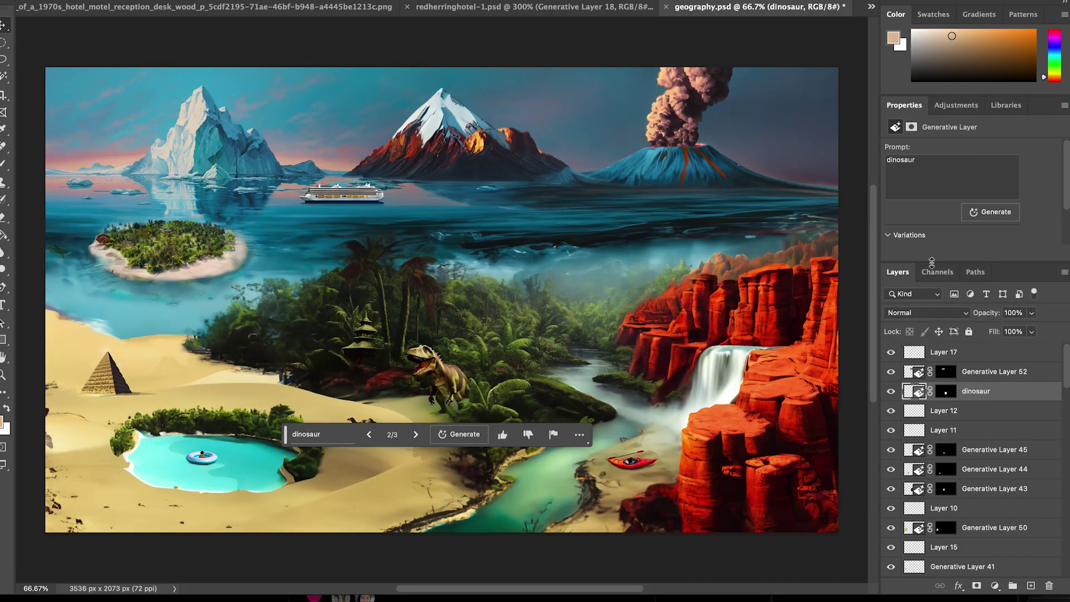
Step: Compare the dinosaur's three generated variations and keep the second one
{"action": "left_click_drag", "start_coordinate": [932, 261], "coordinate": [952, 311]}
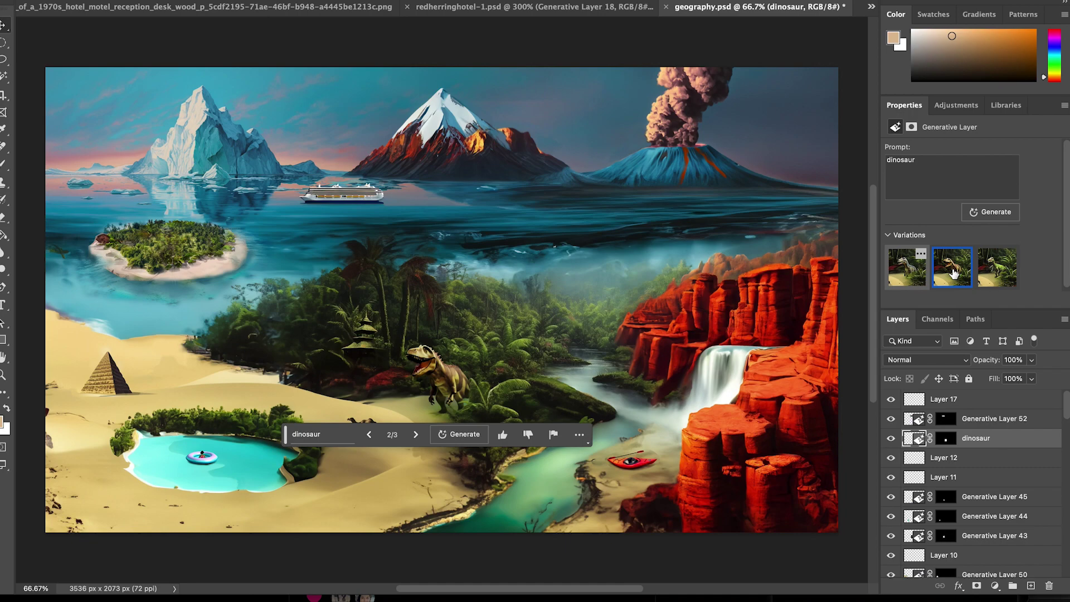
{"action": "left_click", "coordinate": [997, 267]}
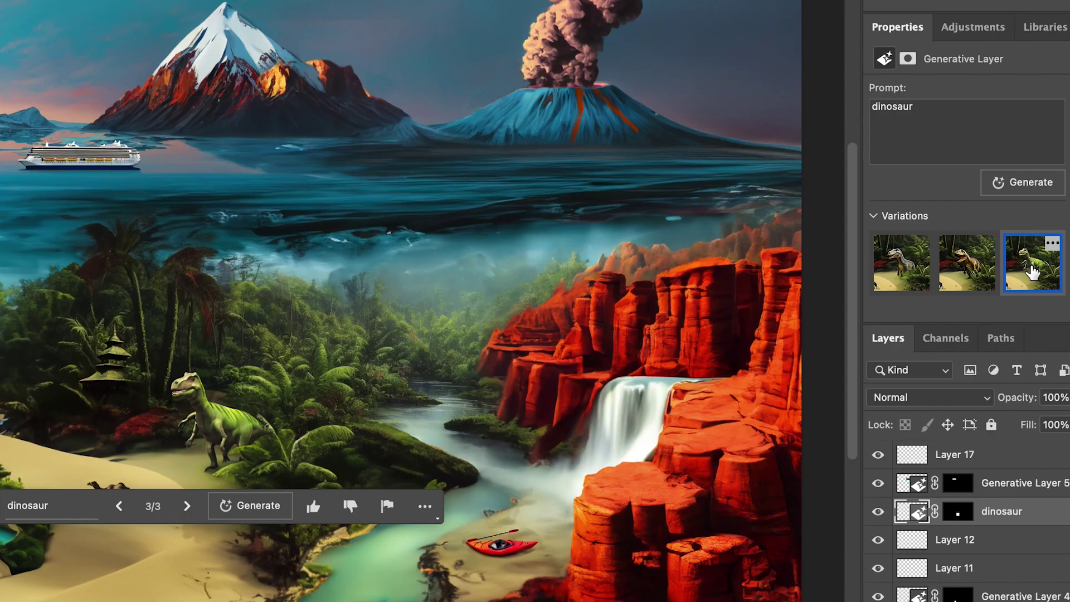
{"action": "left_click", "coordinate": [904, 268]}
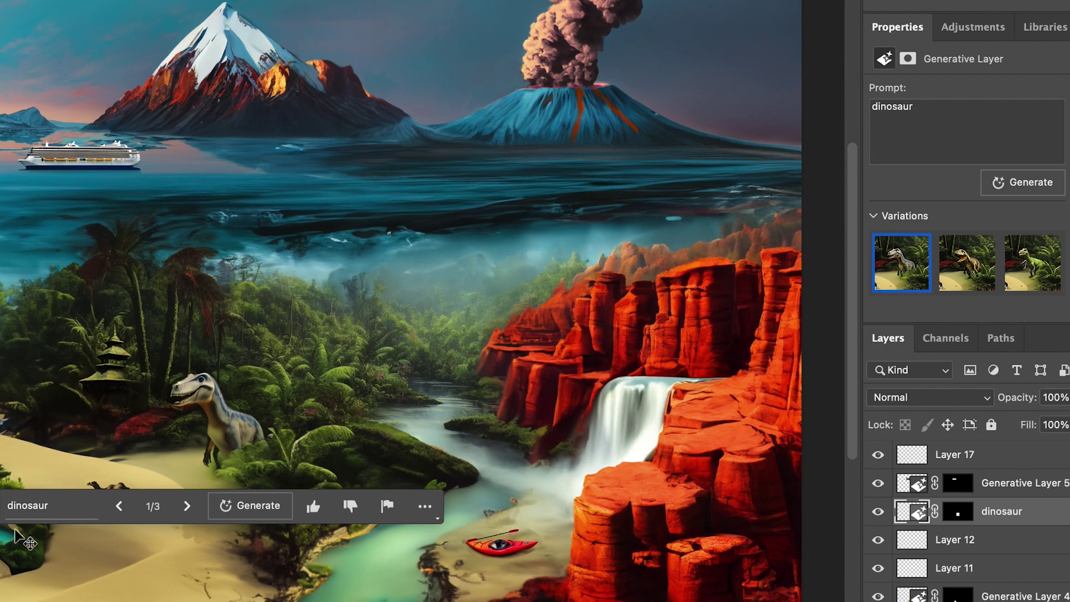
{"action": "left_click_drag", "start_coordinate": [3, 518], "coordinate": [10, 586]}
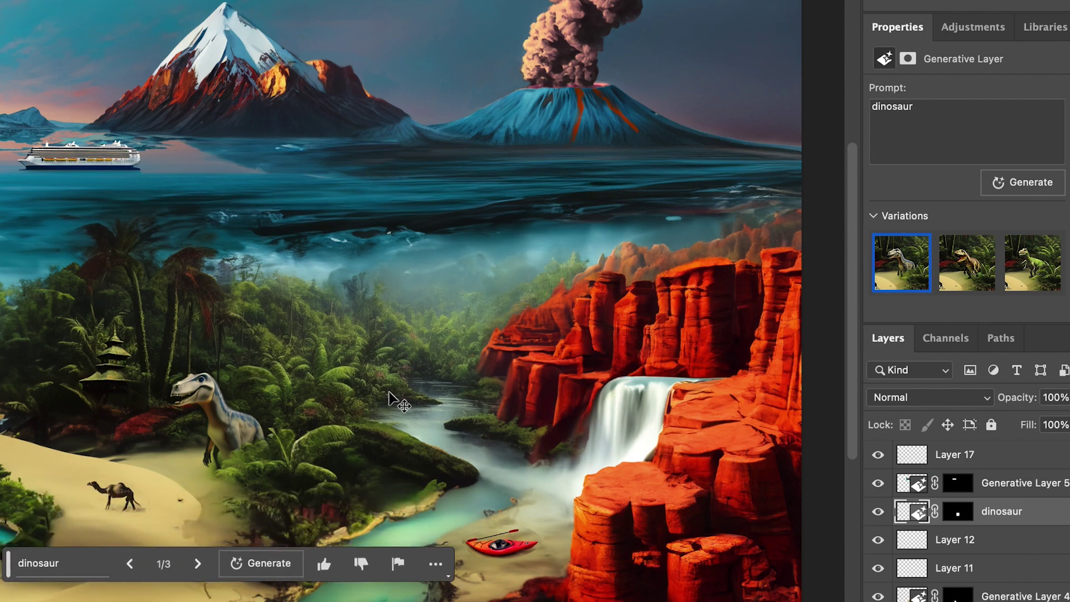
{"action": "left_click", "coordinate": [971, 266]}
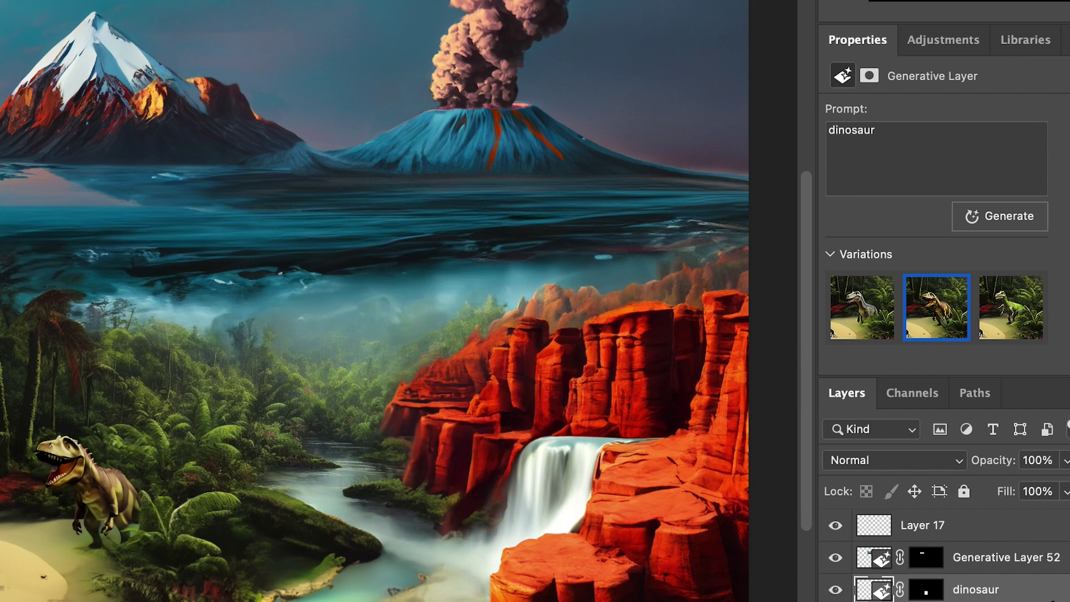
Step: On Layer 17, fill an oval above the jungle with 'large bird flying'
{"action": "left_click", "coordinate": [987, 532]}
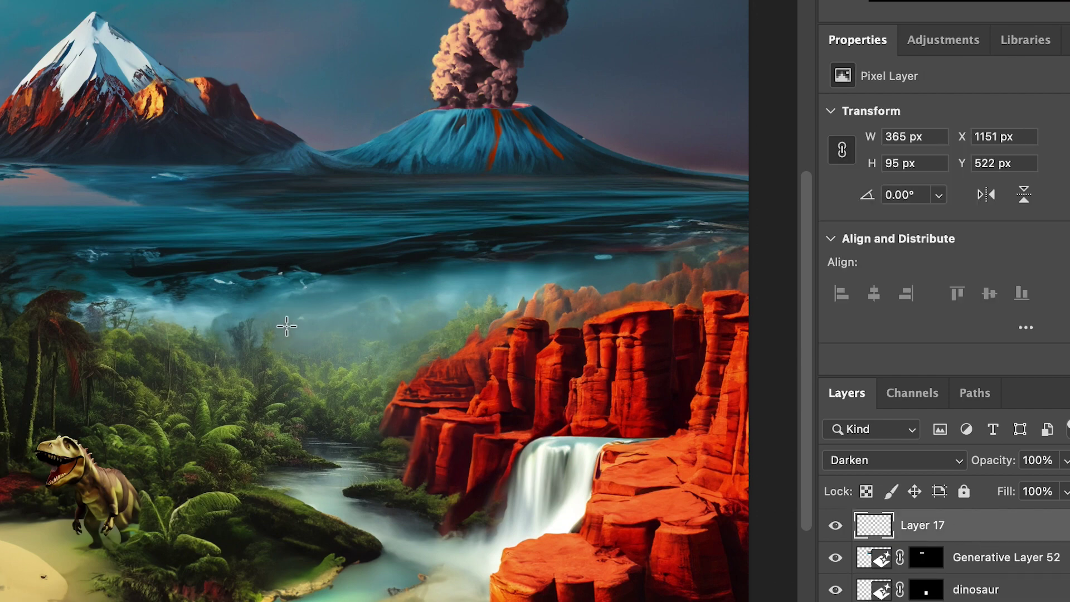
{"action": "left_click_drag", "start_coordinate": [249, 310], "coordinate": [376, 381]}
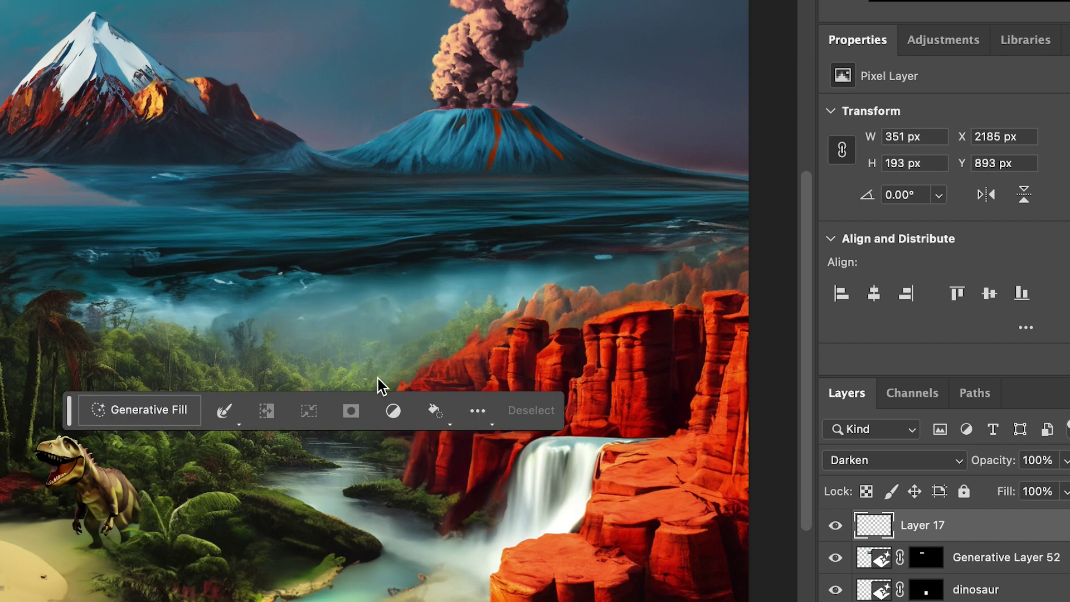
{"action": "left_click", "coordinate": [152, 414]}
{"action": "type", "text": "large b"}
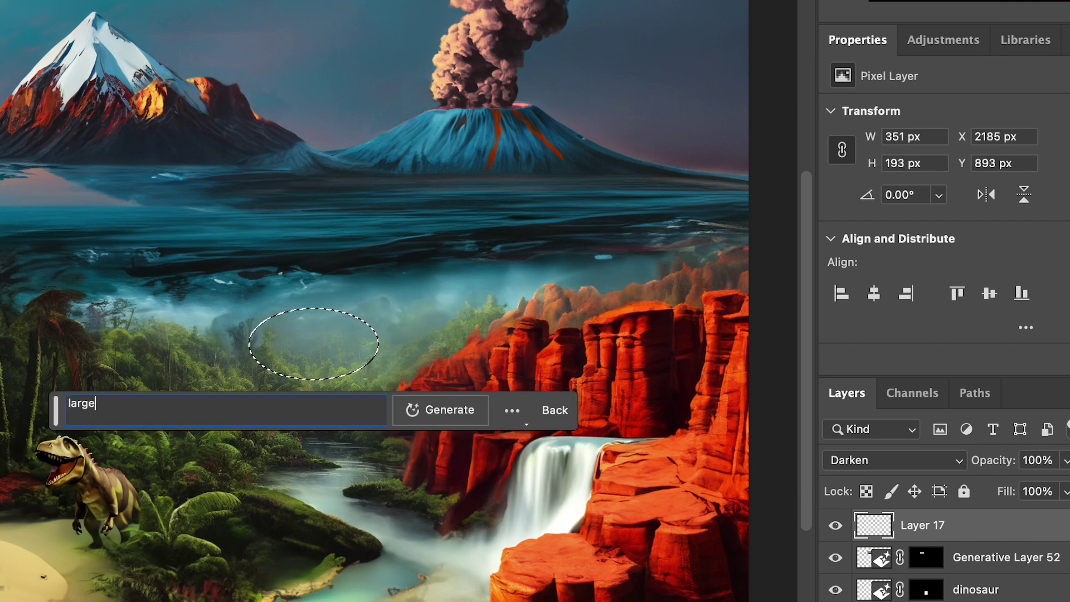
{"action": "type", "text": "ird flying"}
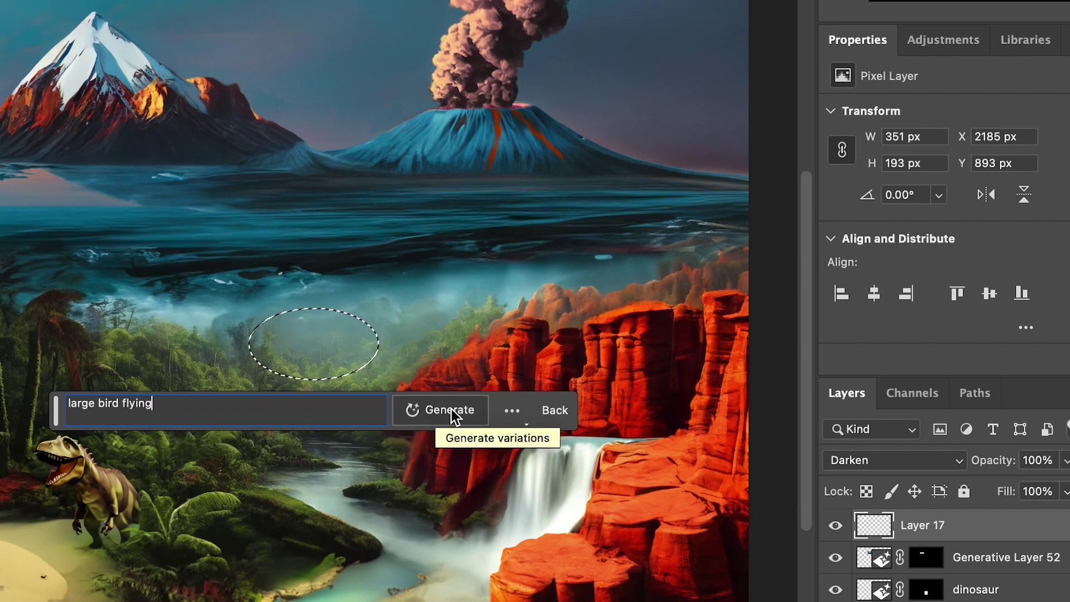
{"action": "left_click", "coordinate": [452, 412]}
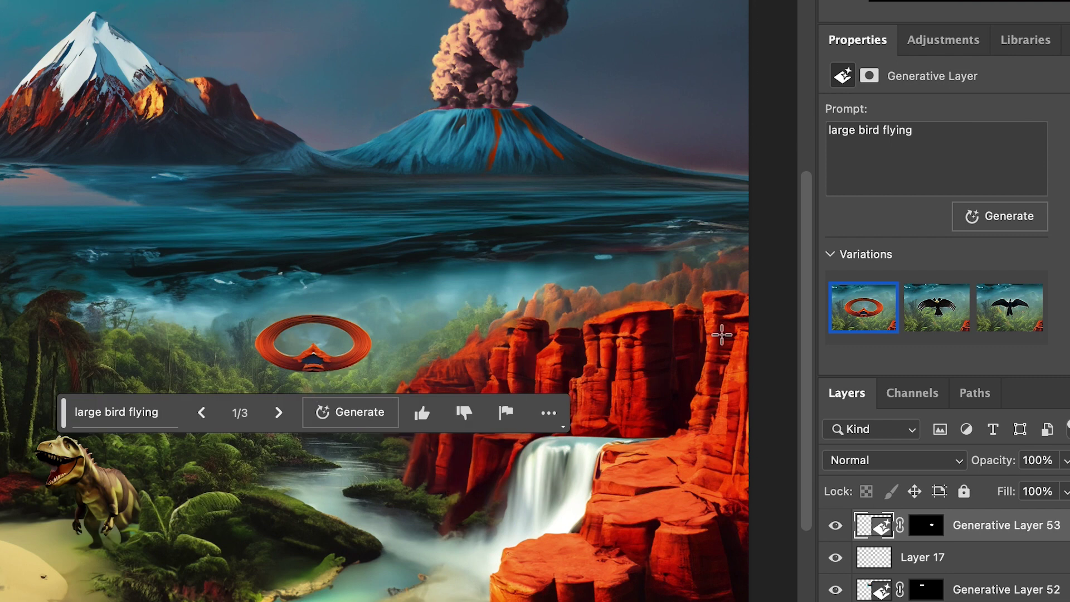
Step: Preview the second and third bird variations, then generate three more
{"action": "left_click", "coordinate": [922, 314]}
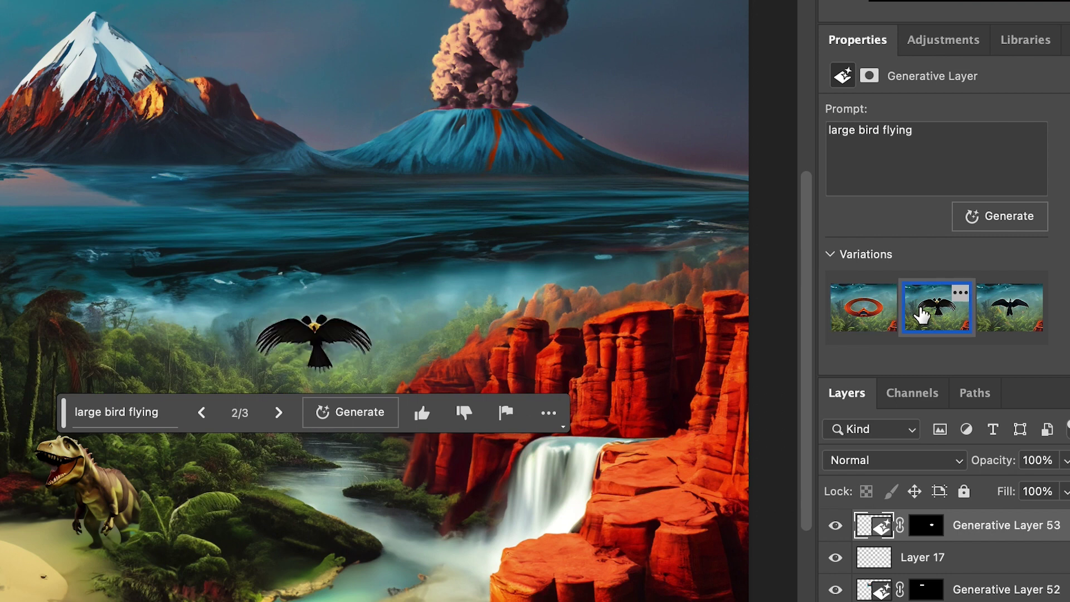
{"action": "left_click", "coordinate": [1008, 322]}
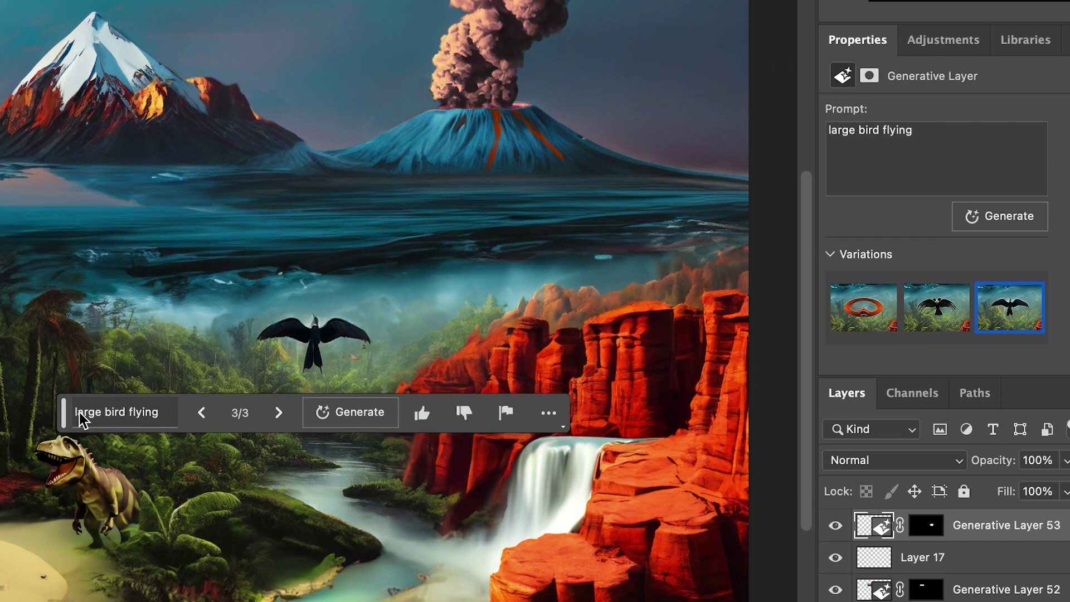
{"action": "mouse_move", "coordinate": [65, 413]}
{"action": "left_mouse_down"}
{"action": "mouse_move", "coordinate": [52, 524]}
{"action": "mouse_move", "coordinate": [77, 476]}
{"action": "left_mouse_up"}
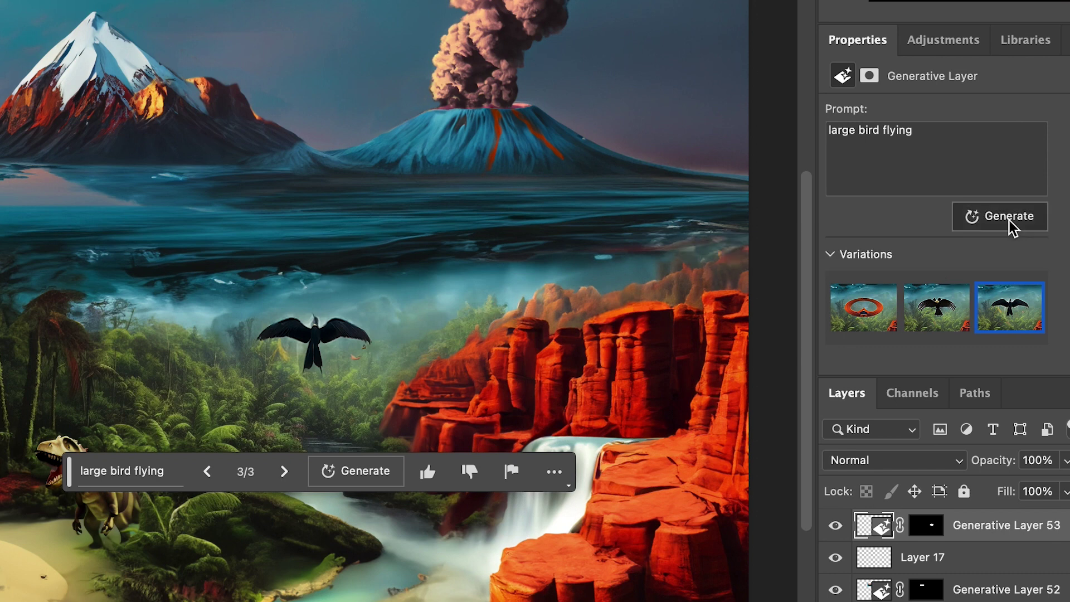
{"action": "left_click", "coordinate": [1014, 227]}
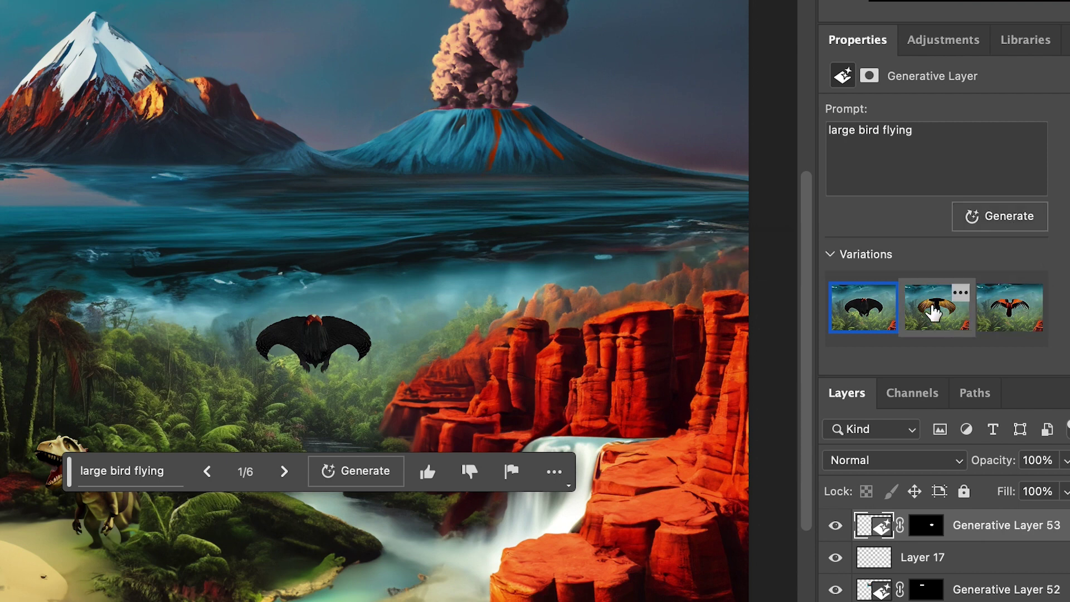
Step: Choose the third new bird variation, then hide Generative Layer 53
{"action": "left_click", "coordinate": [936, 308]}
{"action": "left_click", "coordinate": [1007, 310]}
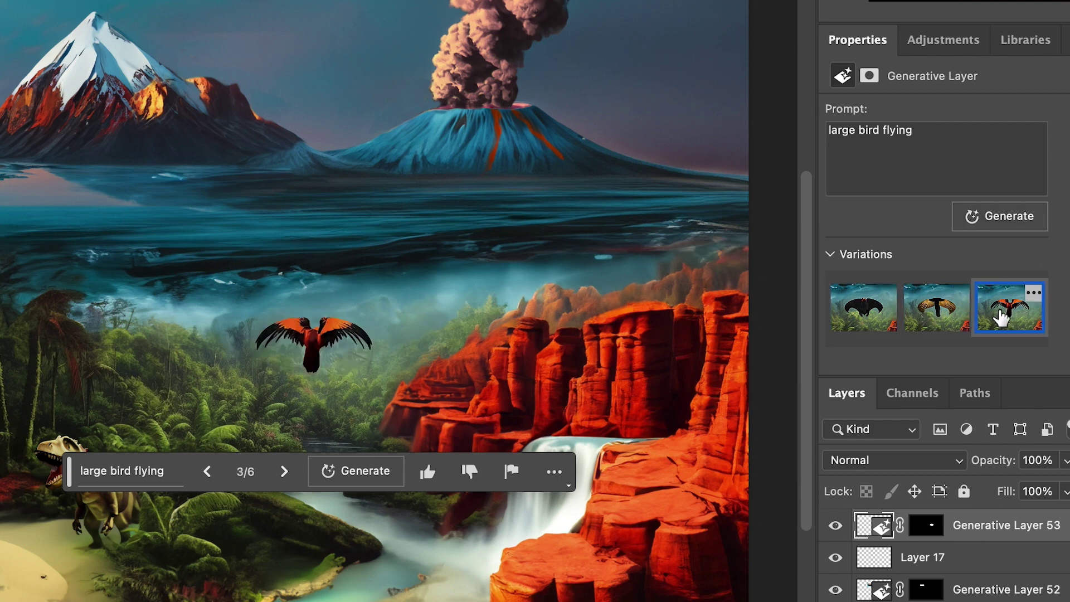
{"action": "left_click", "coordinate": [836, 525]}
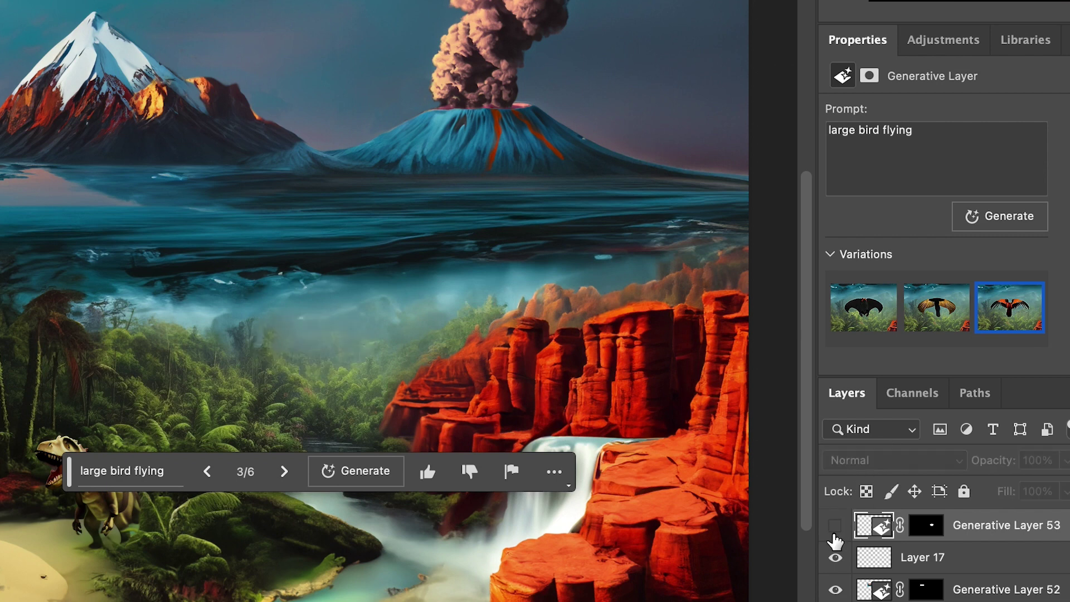
{"action": "scroll", "coordinate": [962, 553], "scroll_direction": "down", "scroll_amount": 1}
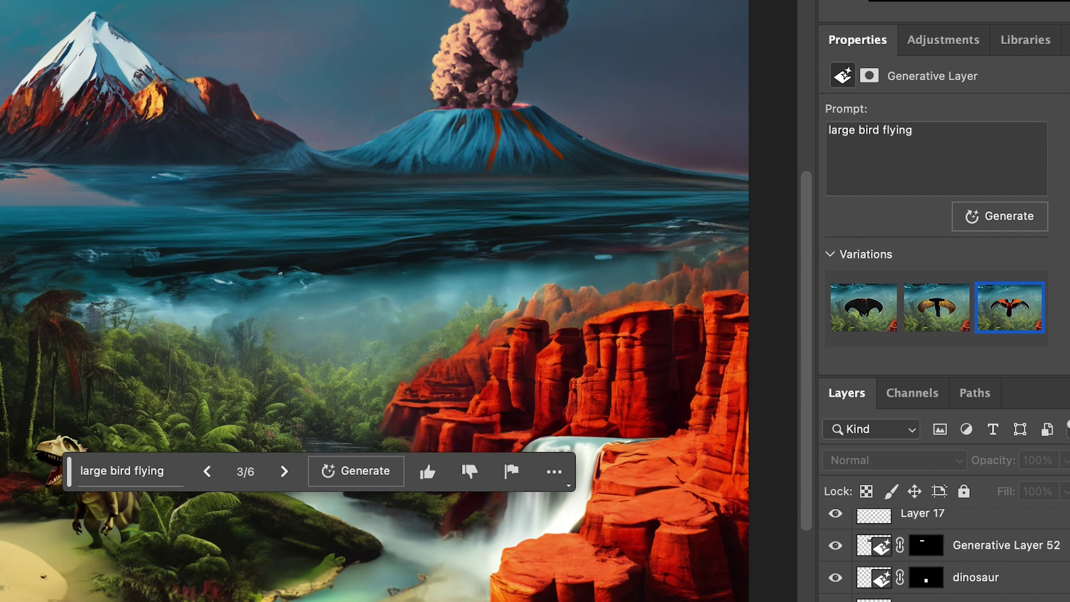
Step: On Layer 17, fill a lasso area above the mist with 'bird flying'
{"action": "left_click", "coordinate": [987, 540]}
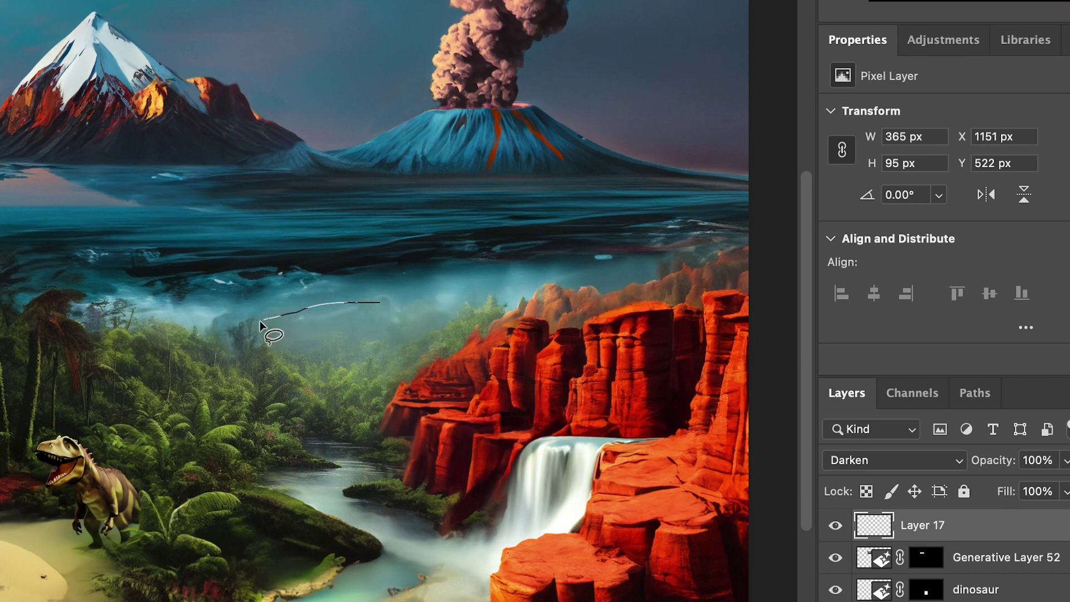
{"action": "left_click", "coordinate": [390, 313]}
{"action": "left_click", "coordinate": [146, 372]}
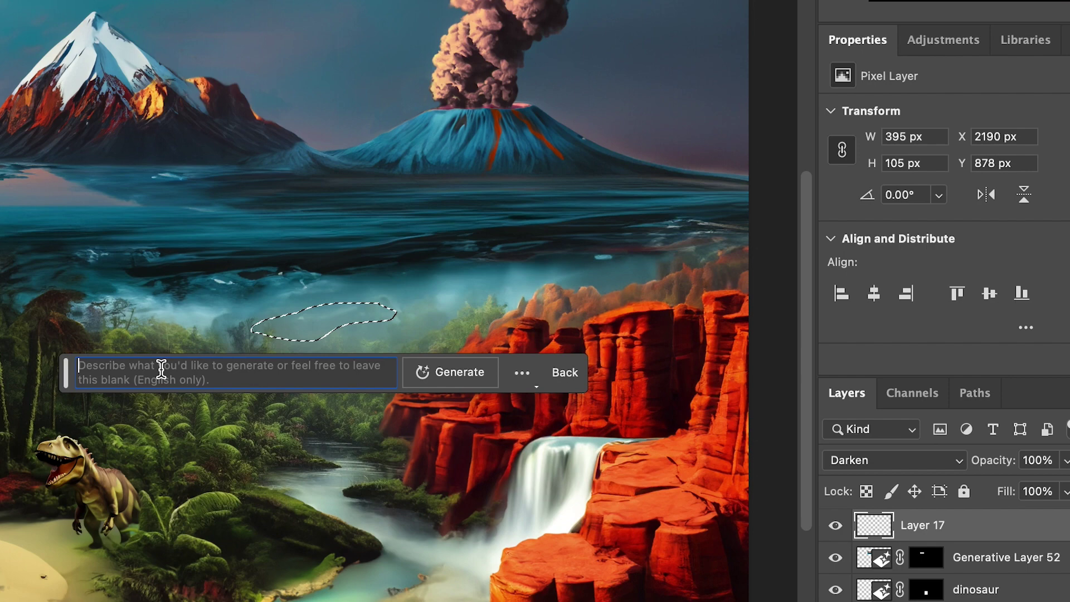
{"action": "type", "text": "bird fl"}
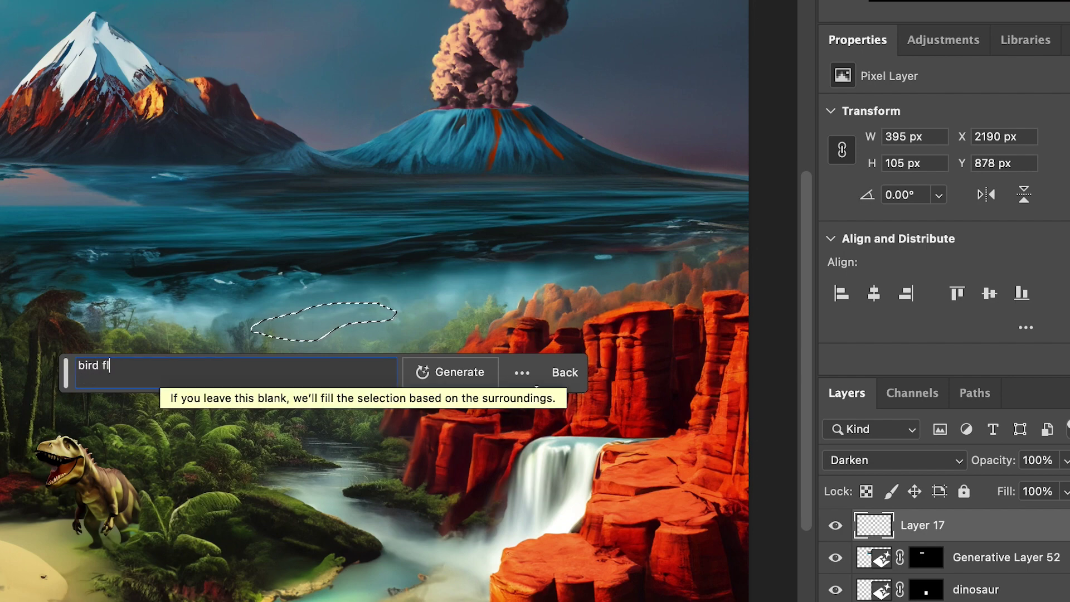
{"action": "type", "text": "ying"}
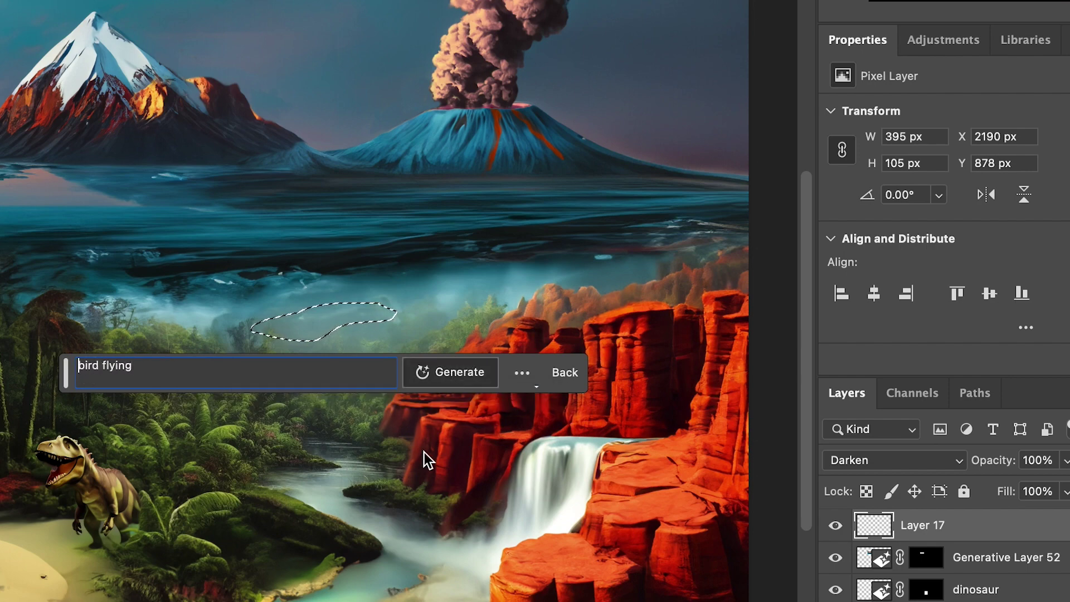
{"action": "key", "text": "Return"}
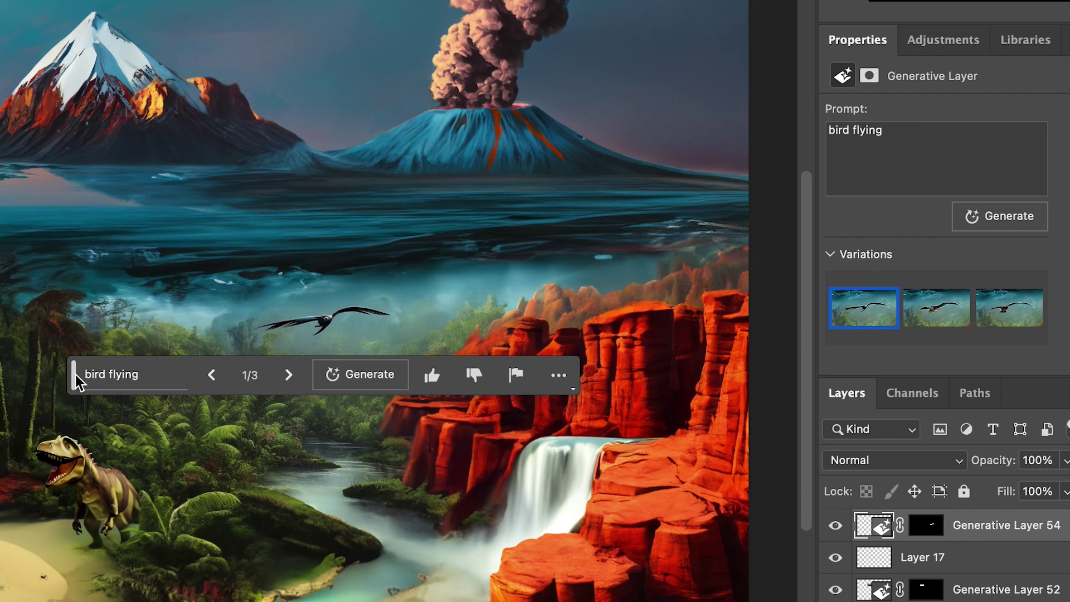
Step: Preview the soaring bird's second and third variations
{"action": "left_click_drag", "start_coordinate": [74, 374], "coordinate": [70, 409]}
{"action": "left_click_drag", "start_coordinate": [70, 452], "coordinate": [71, 538]}
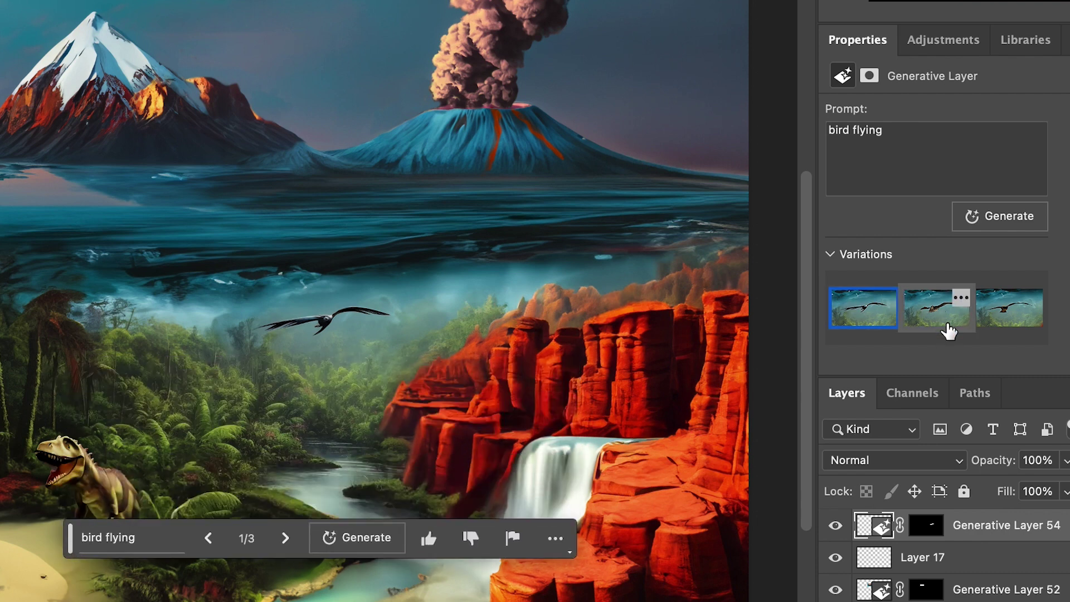
{"action": "left_click", "coordinate": [943, 323]}
{"action": "left_click", "coordinate": [1006, 318]}
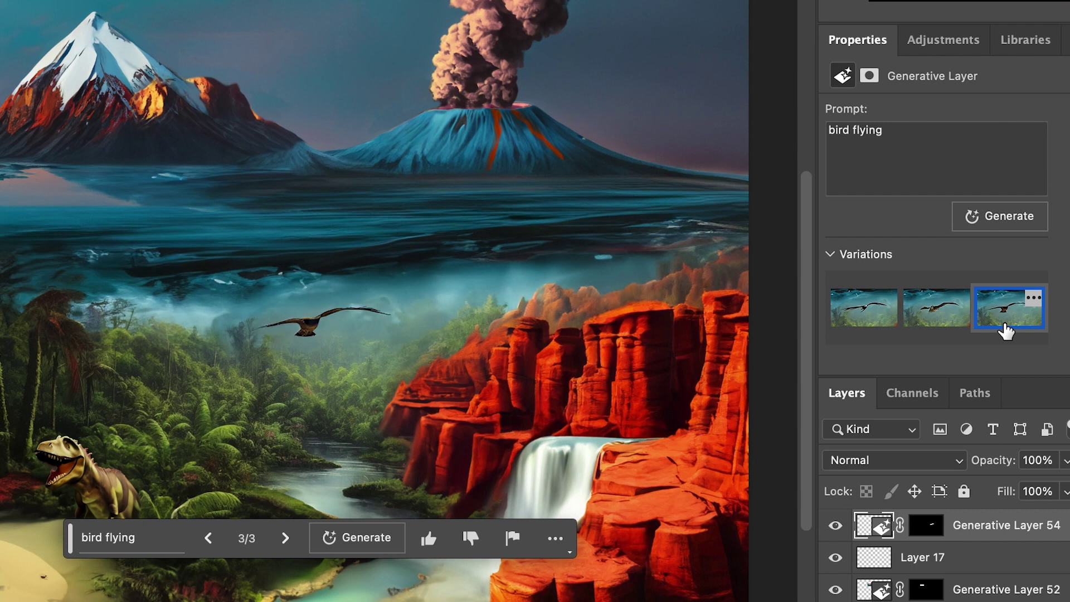
Step: Return to the first bird variation and save geography.psd
{"action": "left_click", "coordinate": [864, 309]}
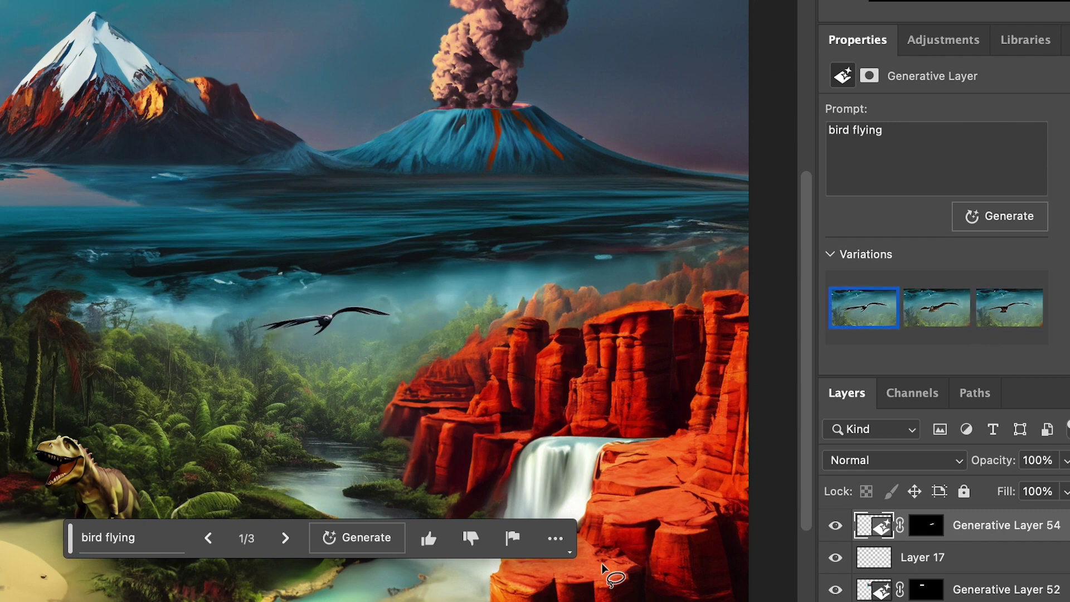
{"action": "key", "text": "Escape"}
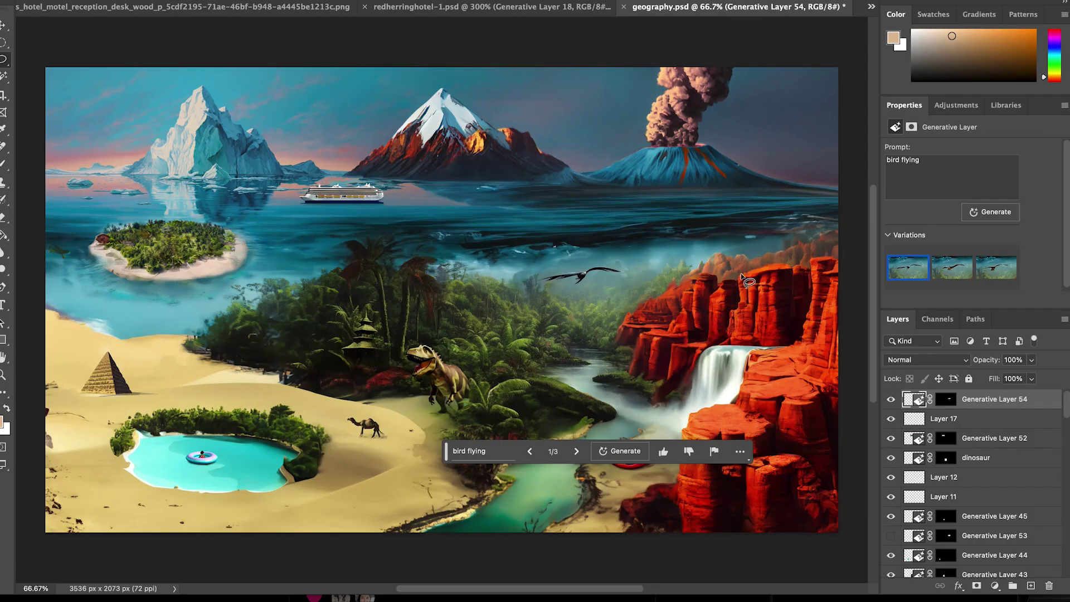
{"action": "key", "text": "super+s"}
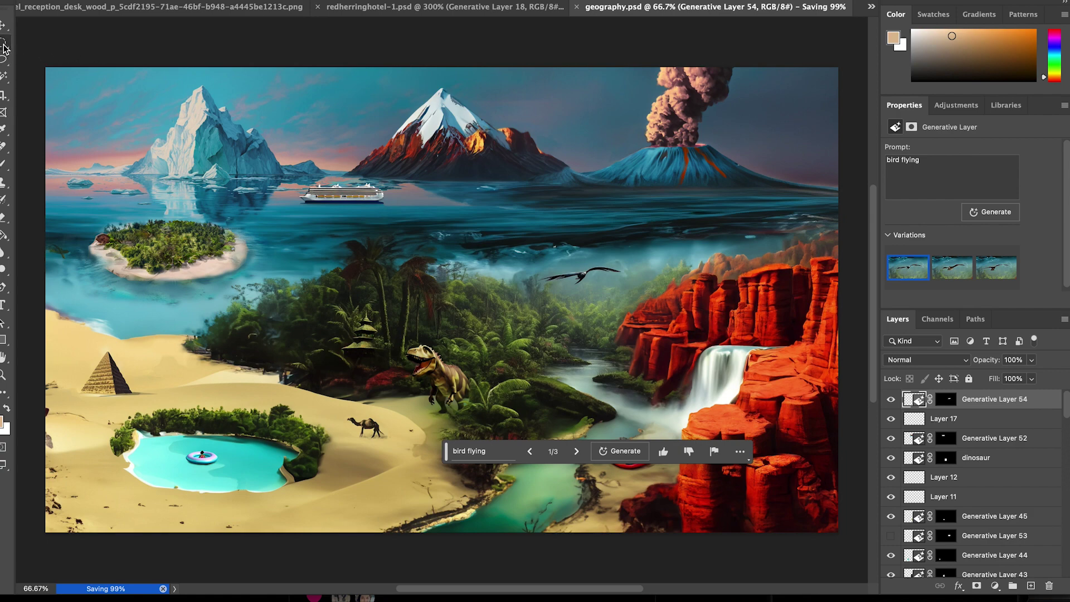
{"action": "mouse_move", "coordinate": [5, 44]}
{"action": "left_mouse_down"}
{"action": "mouse_move", "coordinate": [50, 39]}
{"action": "mouse_move", "coordinate": [827, 227]}
{"action": "left_mouse_up"}
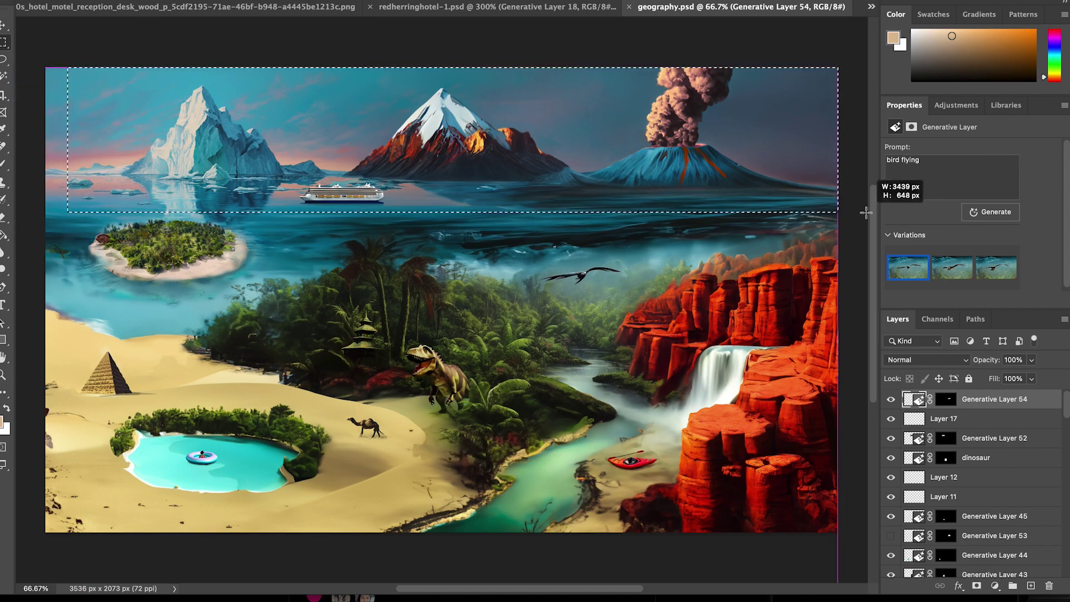
{"action": "key", "text": "ctrl+d"}
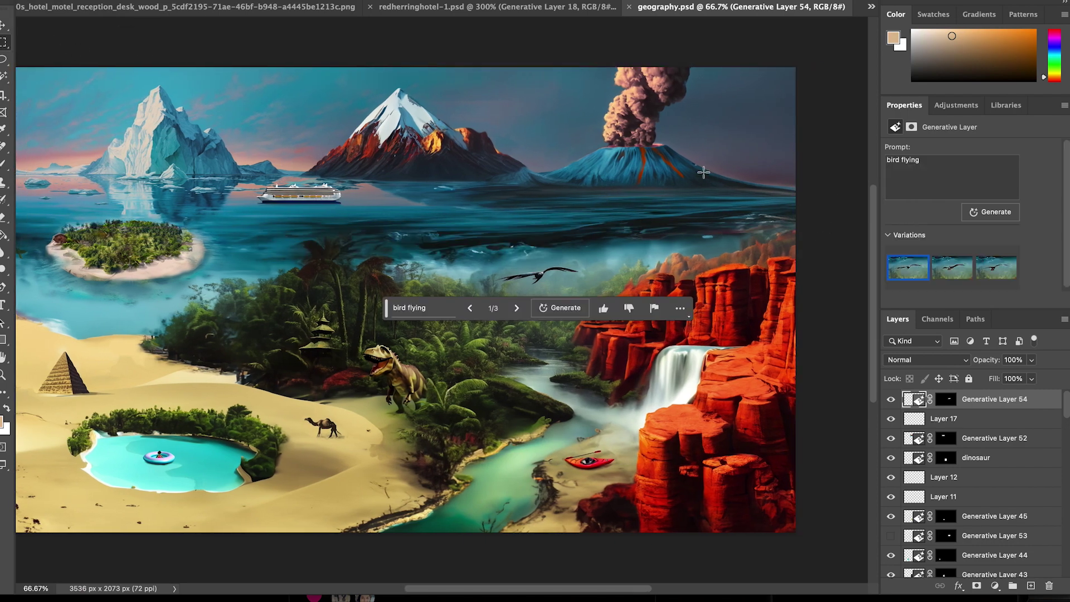
{"action": "key", "text": "ctrl+0"}
{"action": "scroll", "coordinate": [681, 171], "scroll_direction": "right", "scroll_amount": 3}
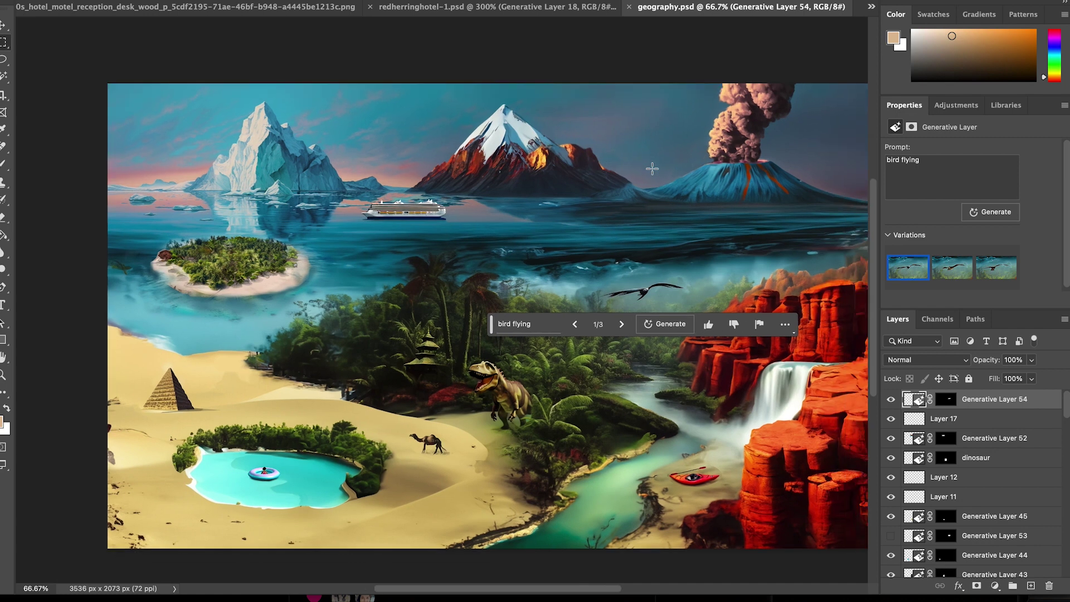
{"action": "scroll", "coordinate": [394, 136], "scroll_direction": "right", "scroll_amount": 2}
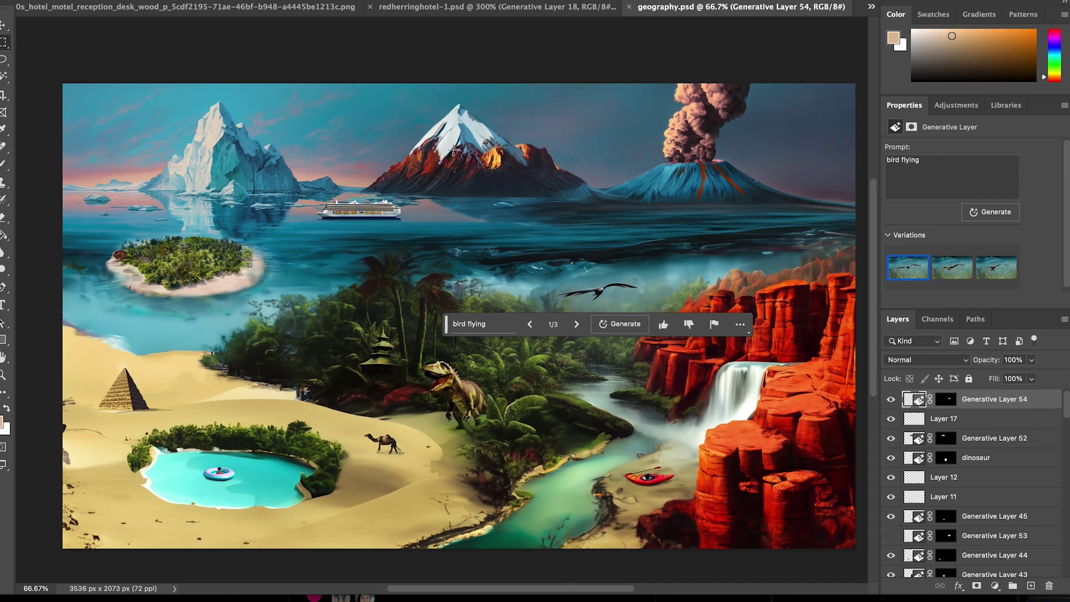
{"action": "scroll", "coordinate": [634, 338], "scroll_direction": "down", "scroll_amount": 1}
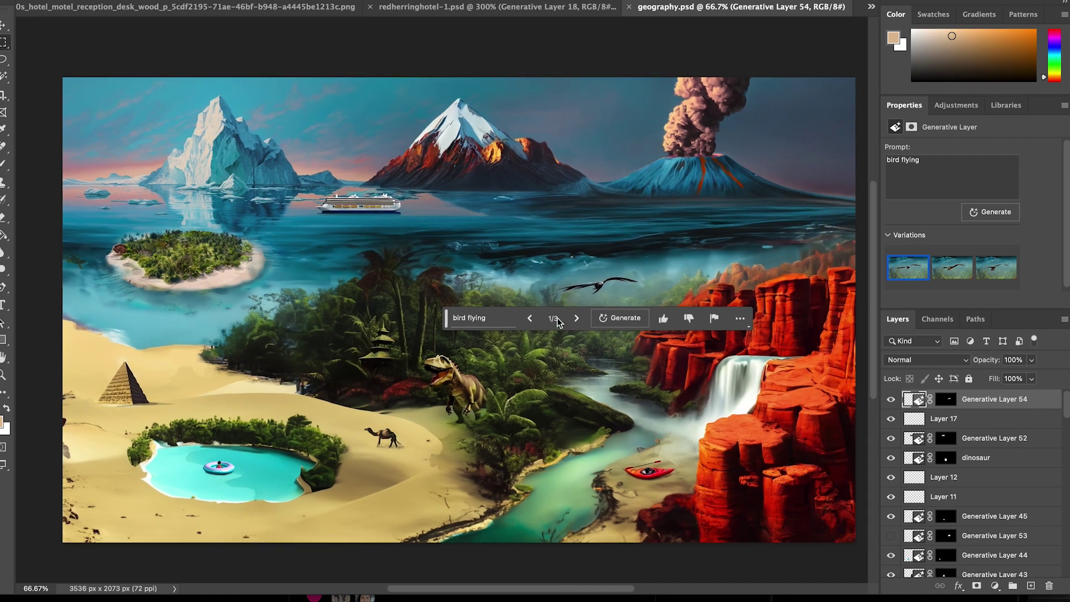
{"action": "left_click_drag", "start_coordinate": [450, 318], "coordinate": [553, 569]}
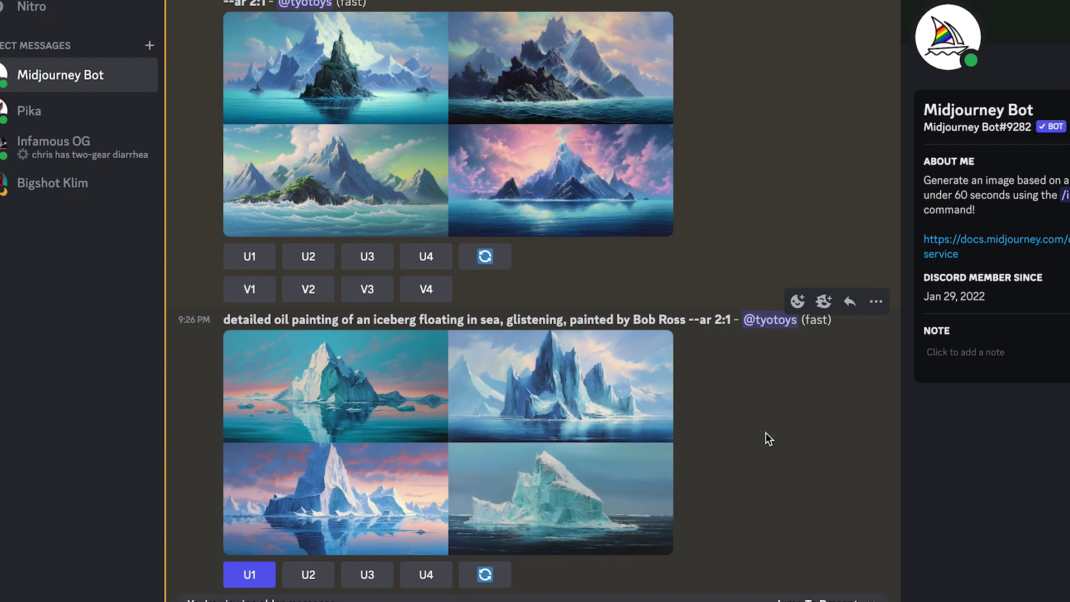
{"action": "scroll", "coordinate": [766, 432], "scroll_direction": "up", "scroll_amount": 3}
{"action": "scroll", "coordinate": [766, 432], "scroll_direction": "up", "scroll_amount": 3}
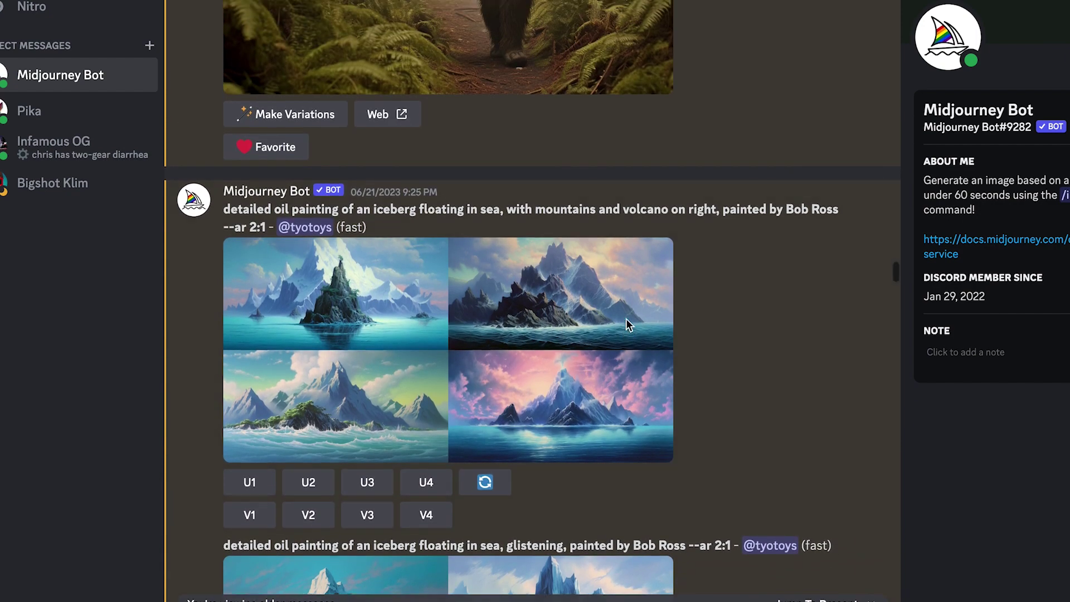
{"action": "scroll", "coordinate": [626, 325], "scroll_direction": "up", "scroll_amount": 2}
{"action": "scroll", "coordinate": [626, 325], "scroll_direction": "up", "scroll_amount": 2}
{"action": "scroll", "coordinate": [627, 325], "scroll_direction": "up", "scroll_amount": 2}
{"action": "scroll", "coordinate": [626, 325], "scroll_direction": "down", "scroll_amount": 3}
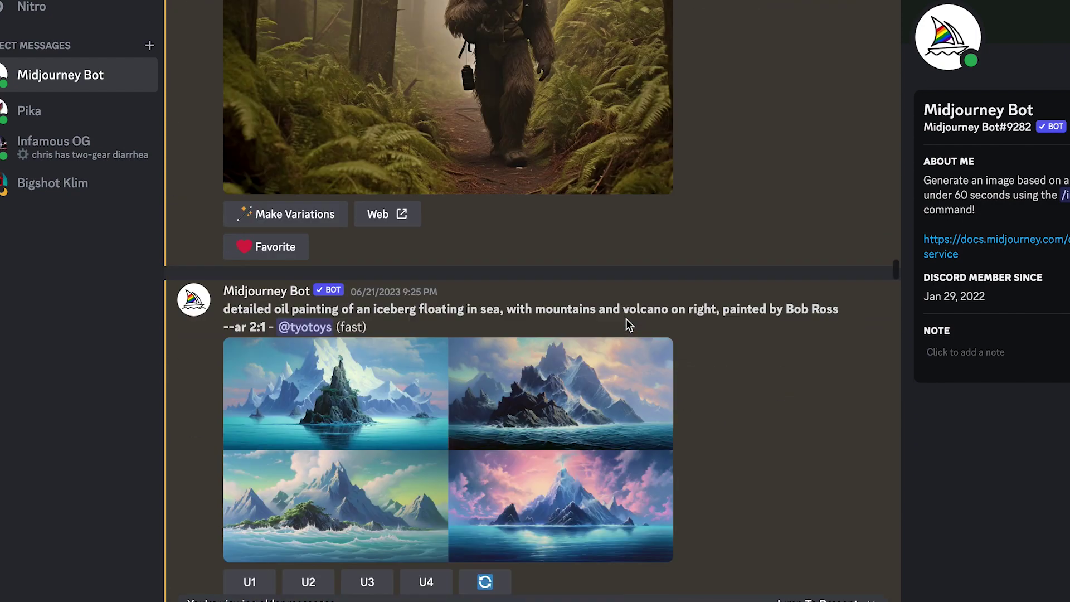
{"action": "scroll", "coordinate": [626, 324], "scroll_direction": "down", "scroll_amount": 3}
{"action": "scroll", "coordinate": [627, 324], "scroll_direction": "down", "scroll_amount": 2}
{"action": "scroll", "coordinate": [627, 318], "scroll_direction": "up", "scroll_amount": 1}
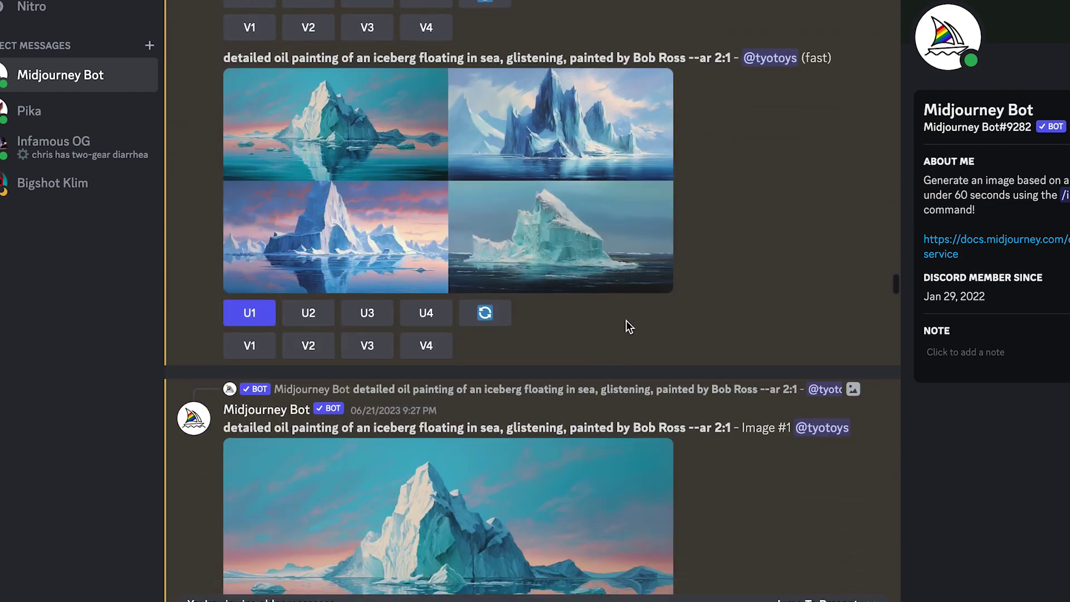
{"action": "scroll", "coordinate": [626, 324], "scroll_direction": "down", "scroll_amount": 3}
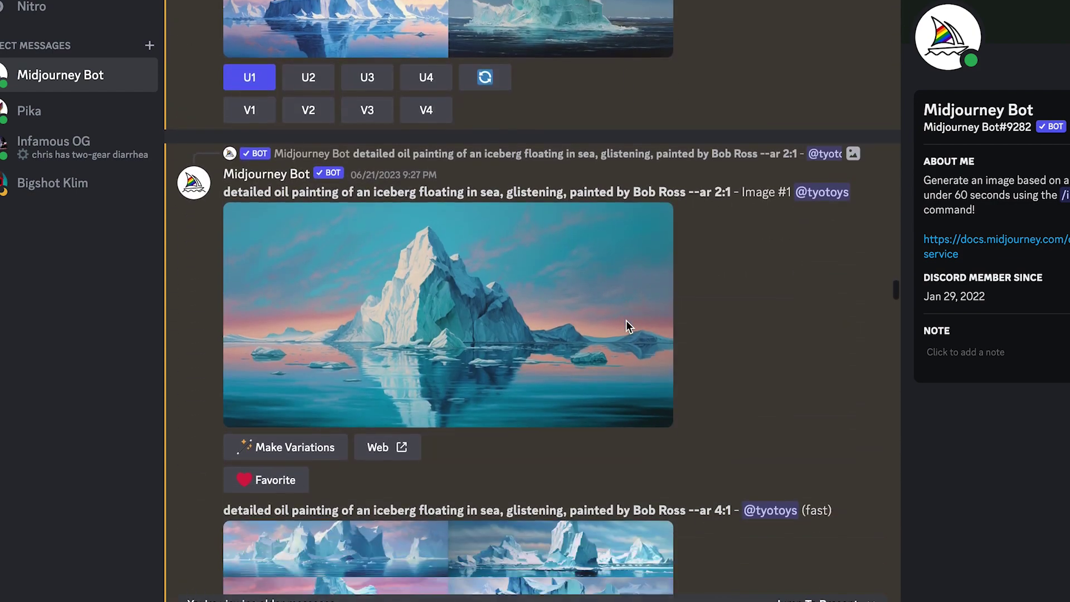
{"action": "scroll", "coordinate": [627, 324], "scroll_direction": "down", "scroll_amount": 1}
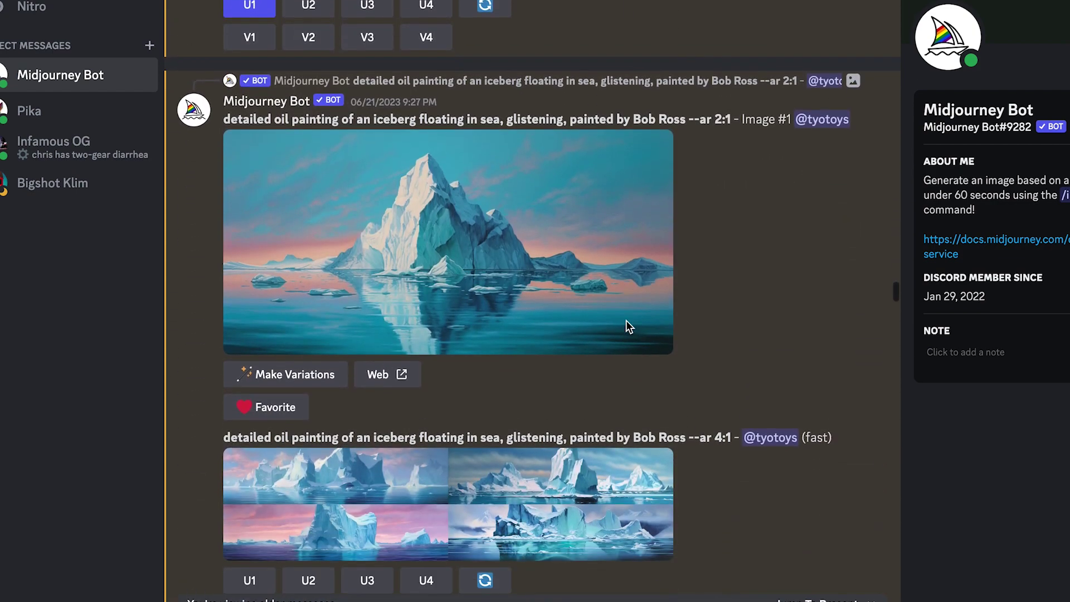
Step: View the upscaled glistening iceberg painting full size, then close it
{"action": "left_click", "coordinate": [495, 275]}
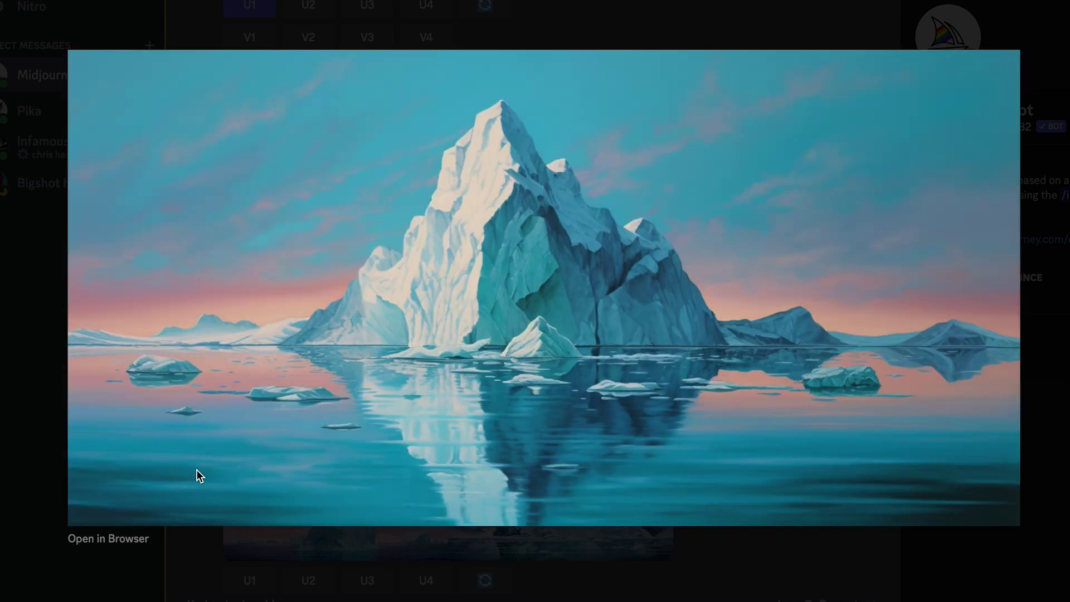
{"action": "left_click", "coordinate": [452, 23]}
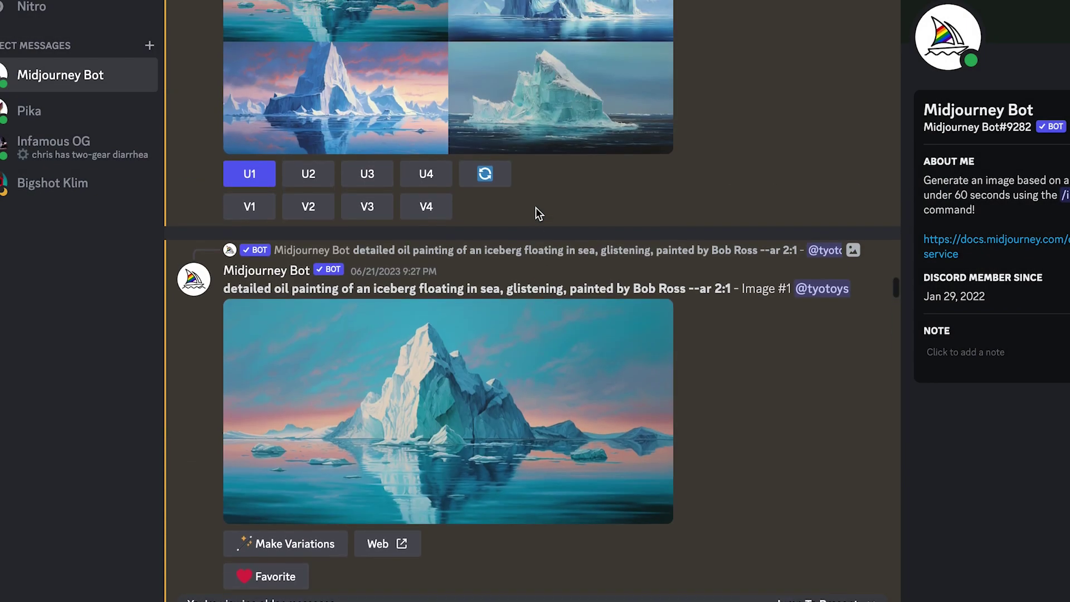
{"action": "scroll", "coordinate": [537, 207], "scroll_direction": "up", "scroll_amount": 2}
{"action": "scroll", "coordinate": [604, 394], "scroll_direction": "down", "scroll_amount": 5}
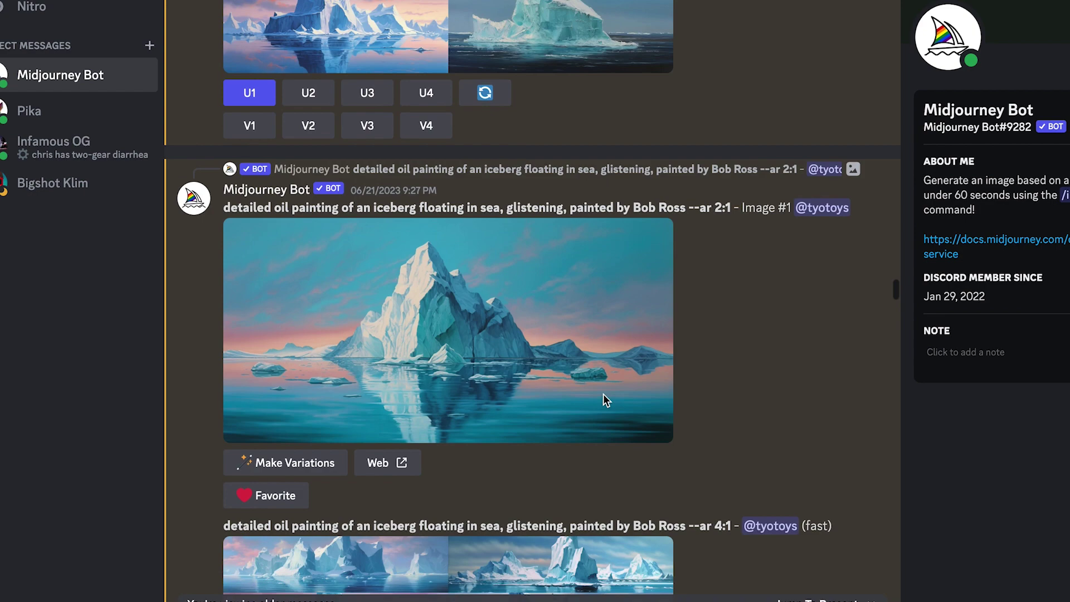
{"action": "scroll", "coordinate": [603, 394], "scroll_direction": "down", "scroll_amount": 5}
{"action": "scroll", "coordinate": [603, 394], "scroll_direction": "down", "scroll_amount": 2}
{"action": "scroll", "coordinate": [603, 394], "scroll_direction": "down", "scroll_amount": 1}
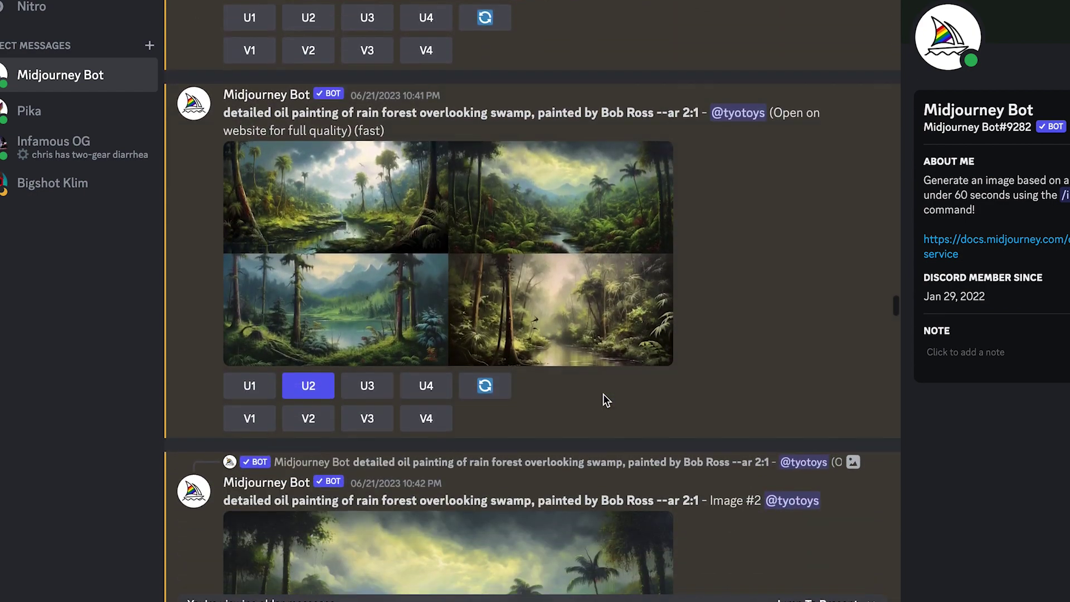
{"action": "scroll", "coordinate": [602, 394], "scroll_direction": "down", "scroll_amount": 2}
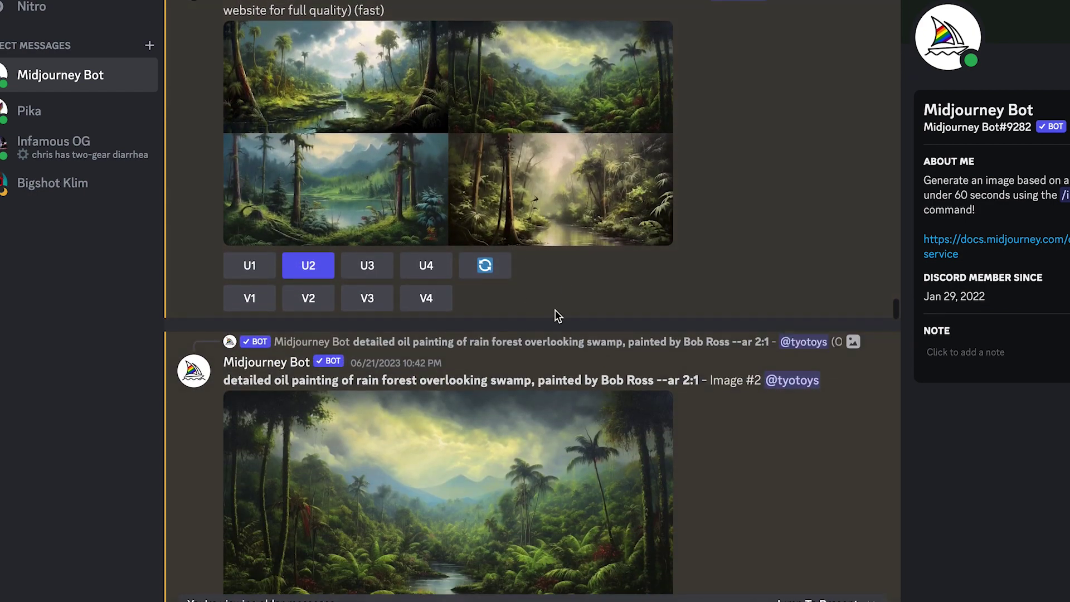
{"action": "scroll", "coordinate": [555, 311], "scroll_direction": "down", "scroll_amount": 2}
Step: View upscaled rain forest swamp Image #2 full size, then close it
{"action": "left_click", "coordinate": [464, 322]}
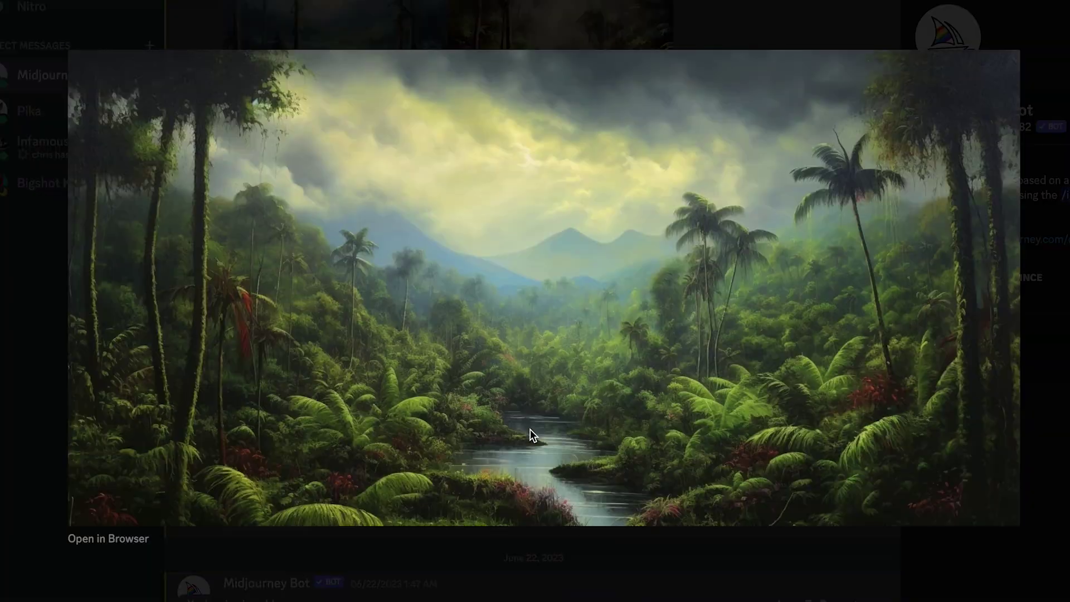
{"action": "left_click", "coordinate": [31, 393]}
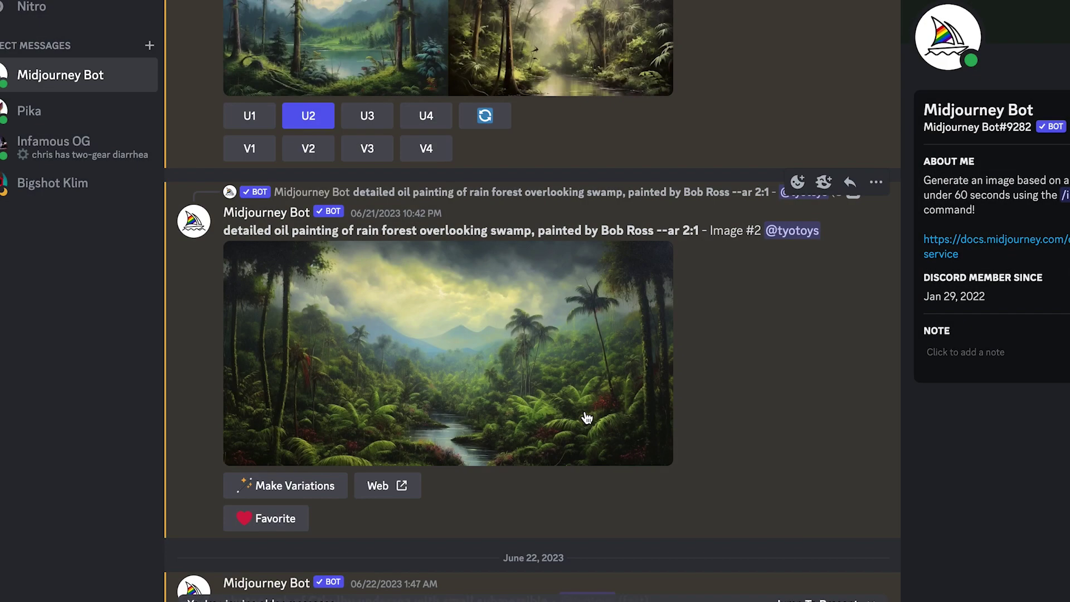
{"action": "scroll", "coordinate": [585, 410], "scroll_direction": "down", "scroll_amount": 3}
{"action": "scroll", "coordinate": [584, 411], "scroll_direction": "down", "scroll_amount": 4}
{"action": "scroll", "coordinate": [585, 411], "scroll_direction": "down", "scroll_amount": 1}
{"action": "scroll", "coordinate": [585, 411], "scroll_direction": "up", "scroll_amount": 5}
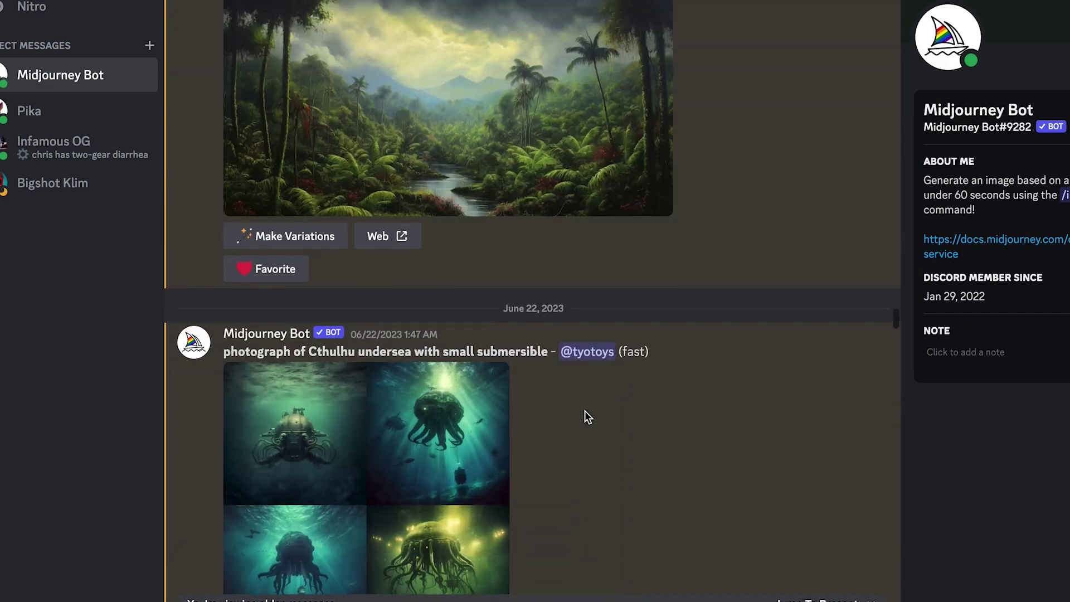
{"action": "scroll", "coordinate": [585, 410], "scroll_direction": "up", "scroll_amount": 3}
{"action": "scroll", "coordinate": [585, 411], "scroll_direction": "up", "scroll_amount": 3}
{"action": "scroll", "coordinate": [584, 411], "scroll_direction": "up", "scroll_amount": 1}
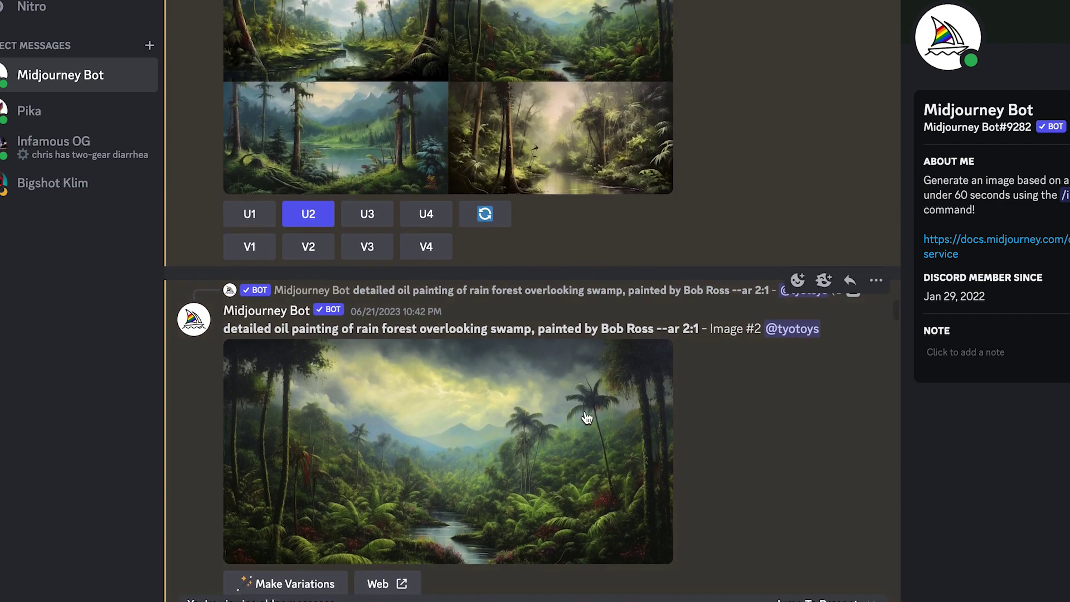
{"action": "scroll", "coordinate": [585, 416], "scroll_direction": "up", "scroll_amount": 4}
{"action": "scroll", "coordinate": [585, 416], "scroll_direction": "up", "scroll_amount": 2}
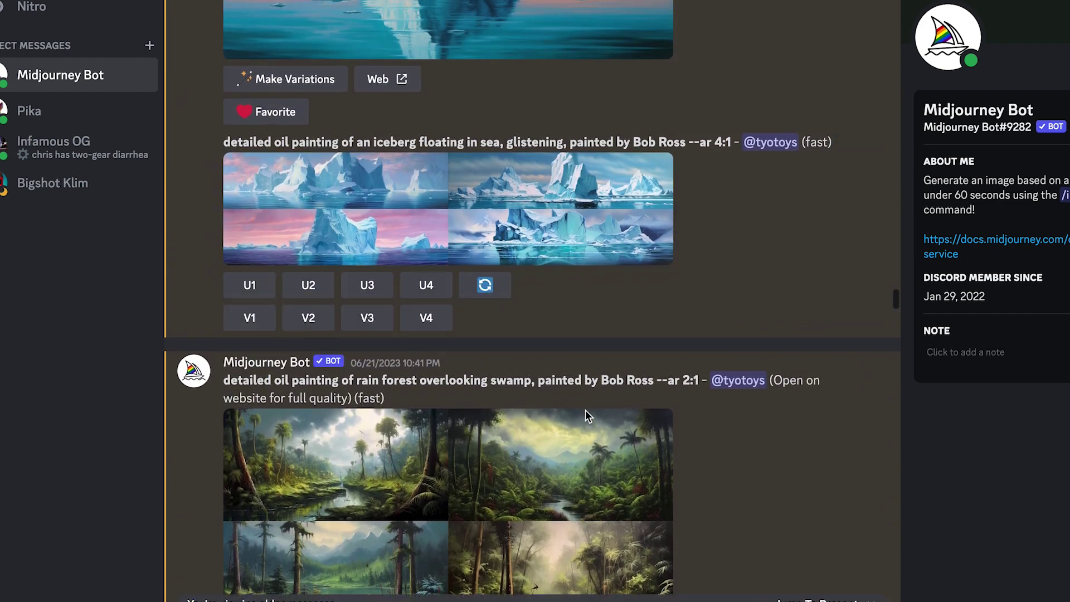
{"action": "scroll", "coordinate": [585, 411], "scroll_direction": "up", "scroll_amount": 1}
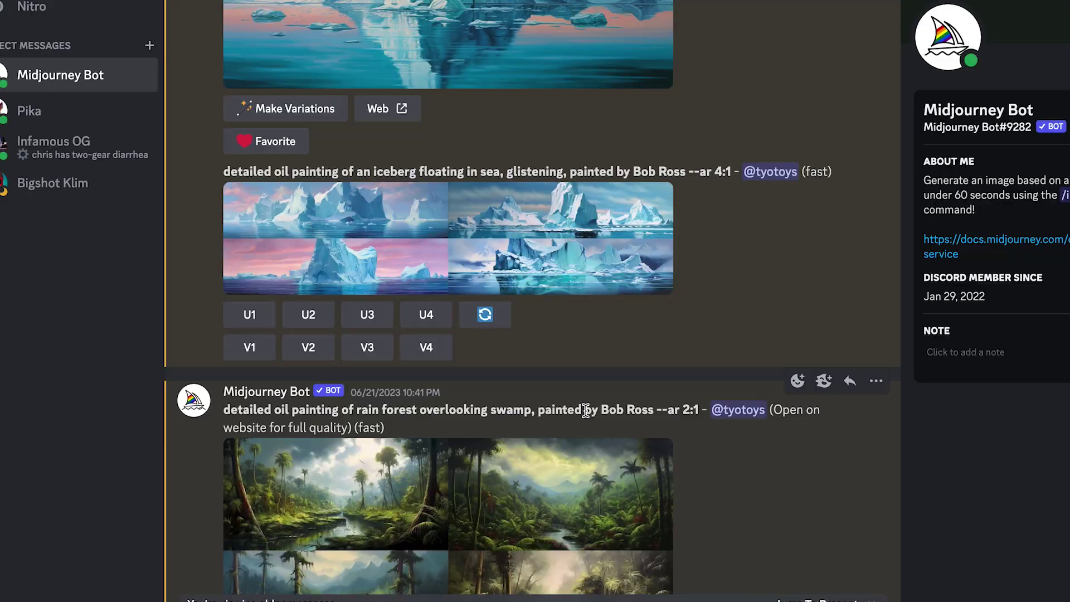